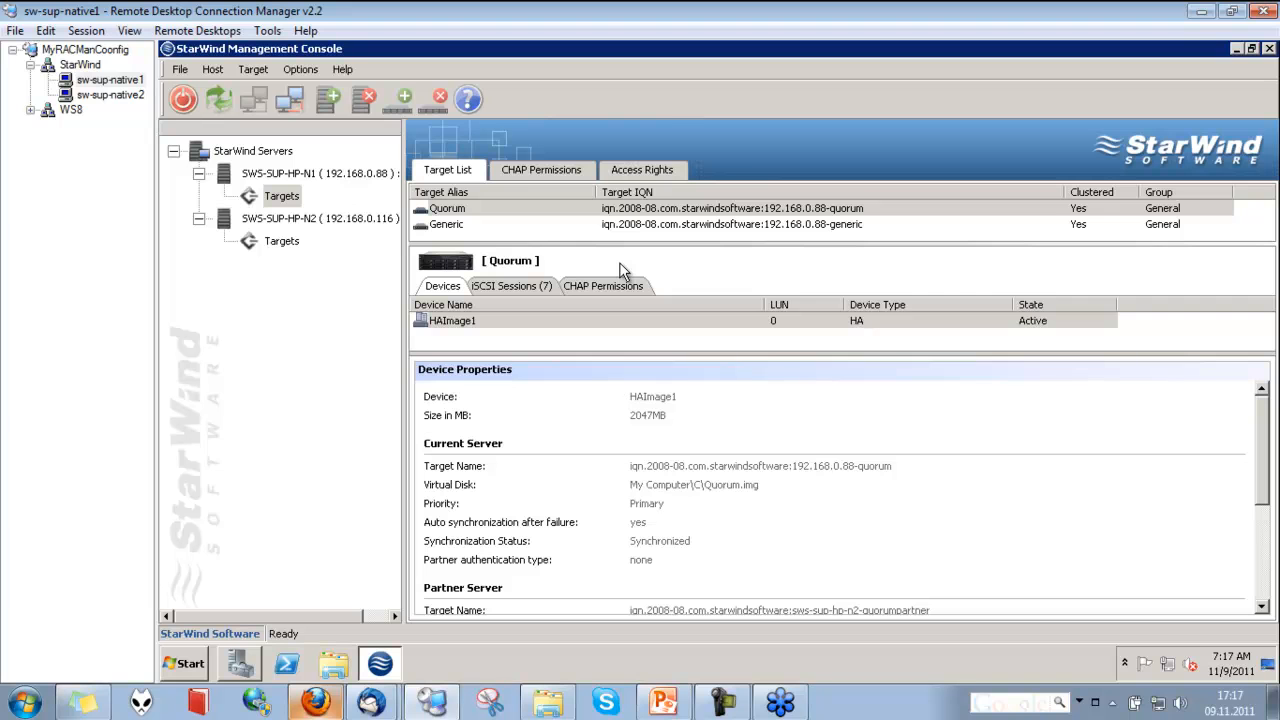
Review the general information of the two StarWind servers, SWS-SUP-HP-N1 and SWS-SUP-HP-N2
click(296, 177)
click(292, 224)
click(284, 241)
click(292, 175)
click(292, 220)
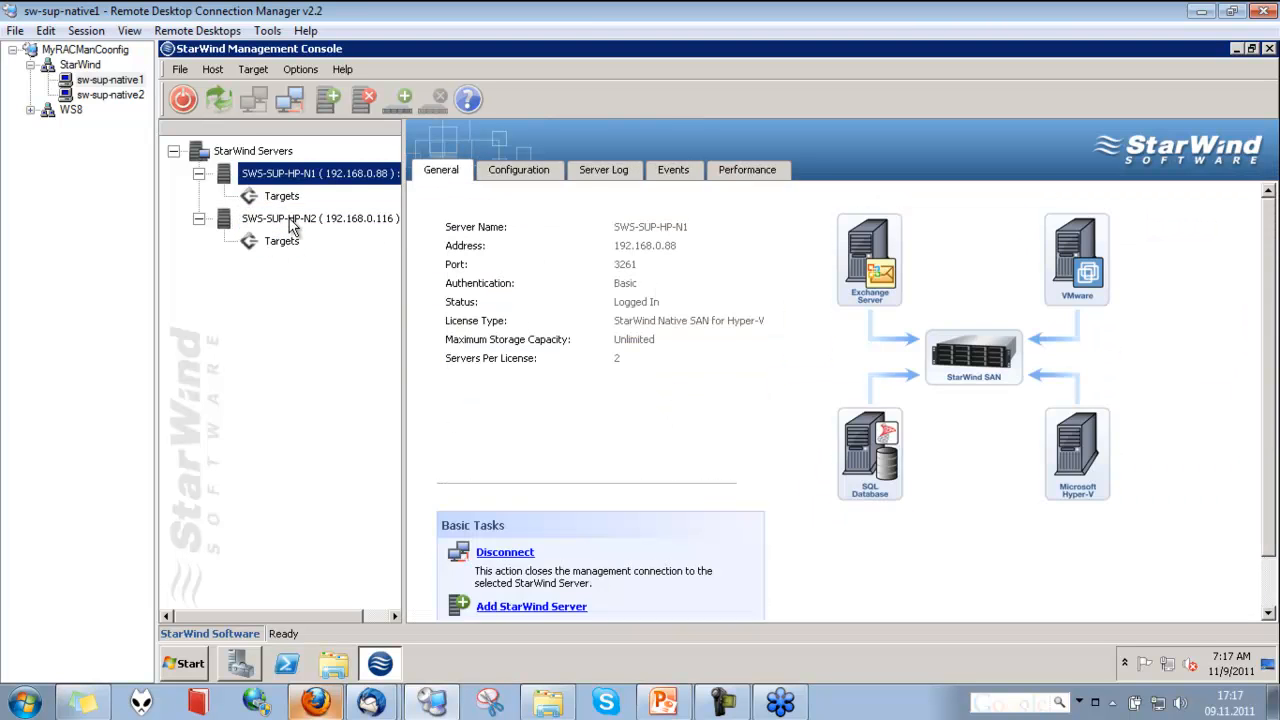
click(283, 178)
click(293, 215)
click(310, 175)
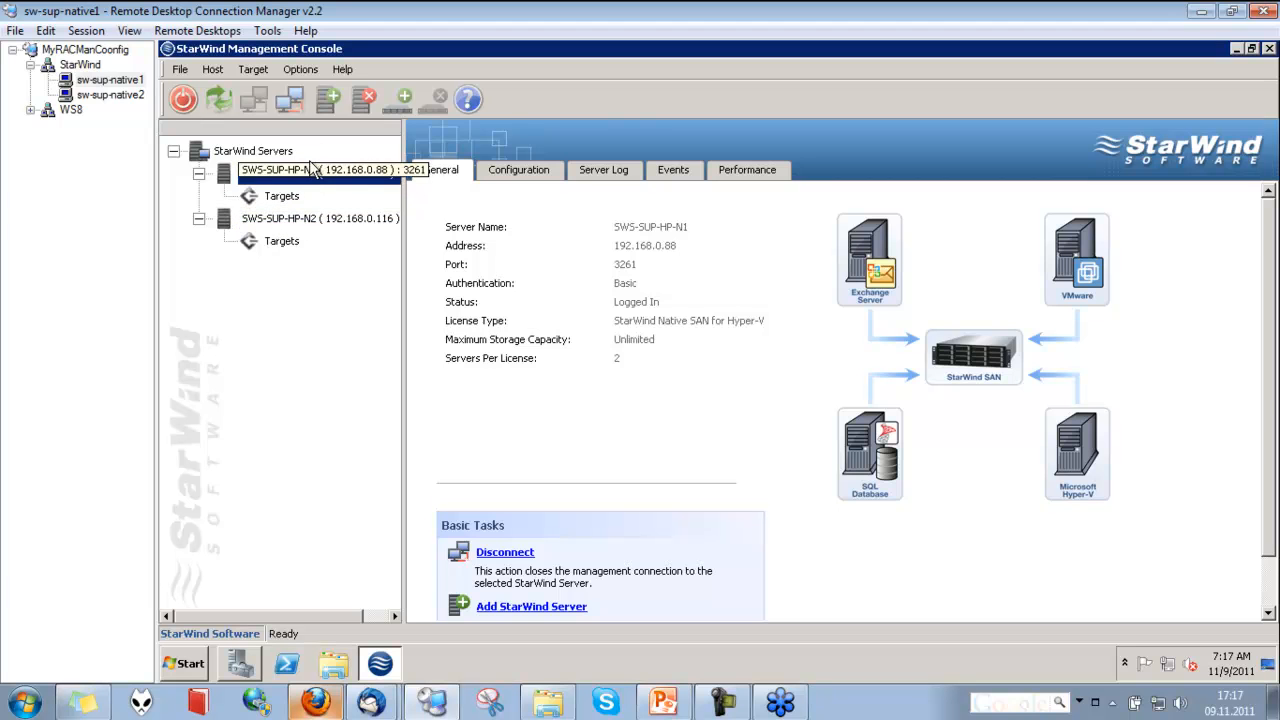
Add the host 127.0.0.1 on port 3261 and remove it from the server list again
click(328, 100)
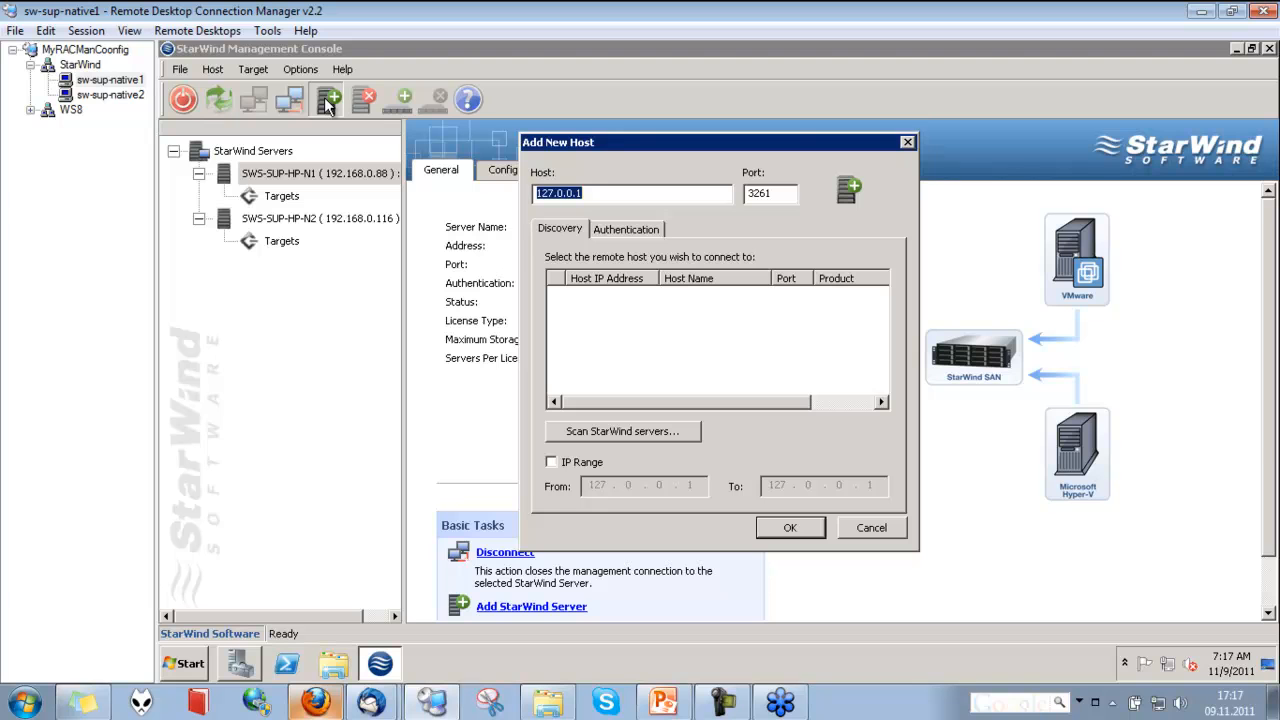
click(815, 530)
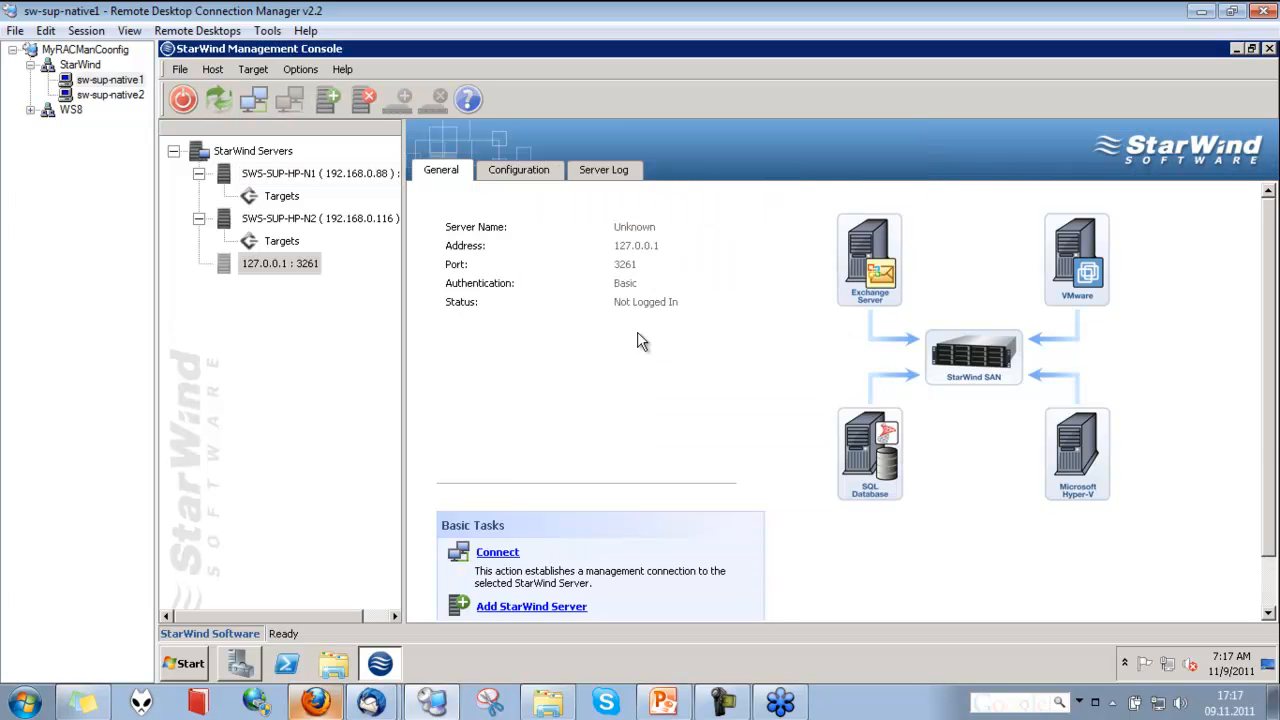
click(284, 262)
click(360, 102)
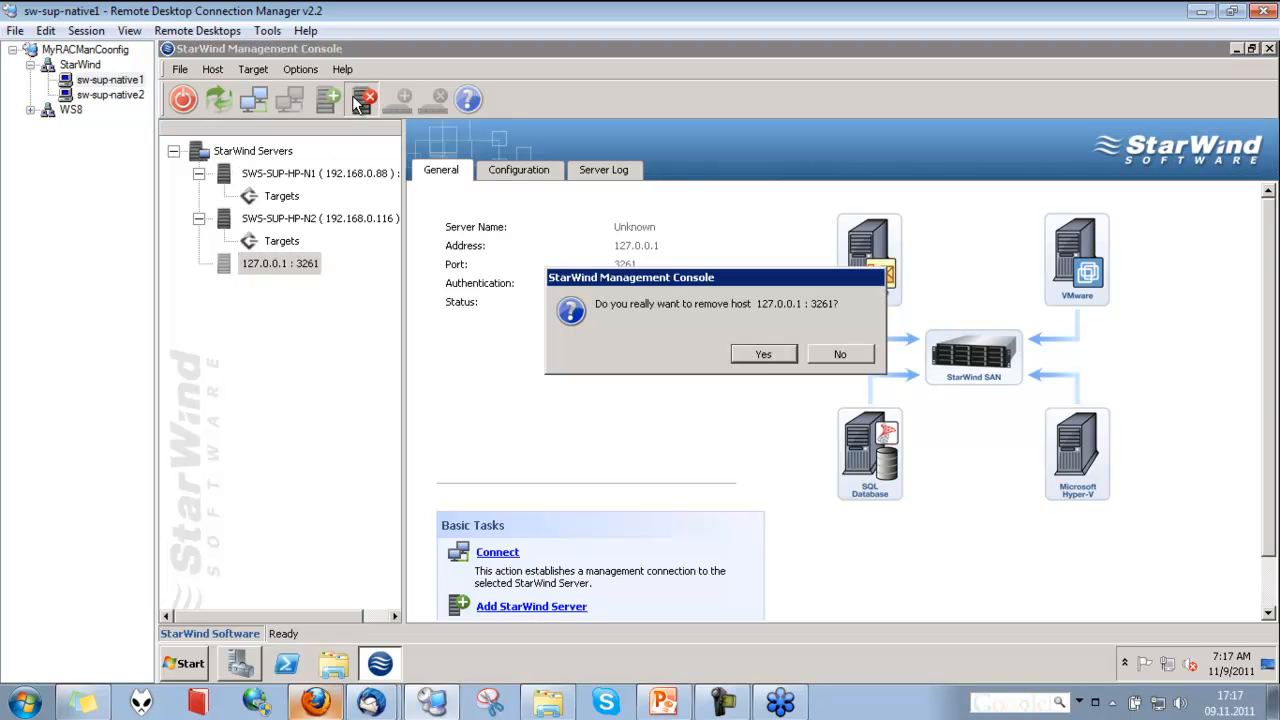
click(764, 358)
Examine the Quorum and Generic targets on SWS-SUP-HP-N1, including the Generic target's devices, iSCSI sessions and CHAP permissions
click(280, 196)
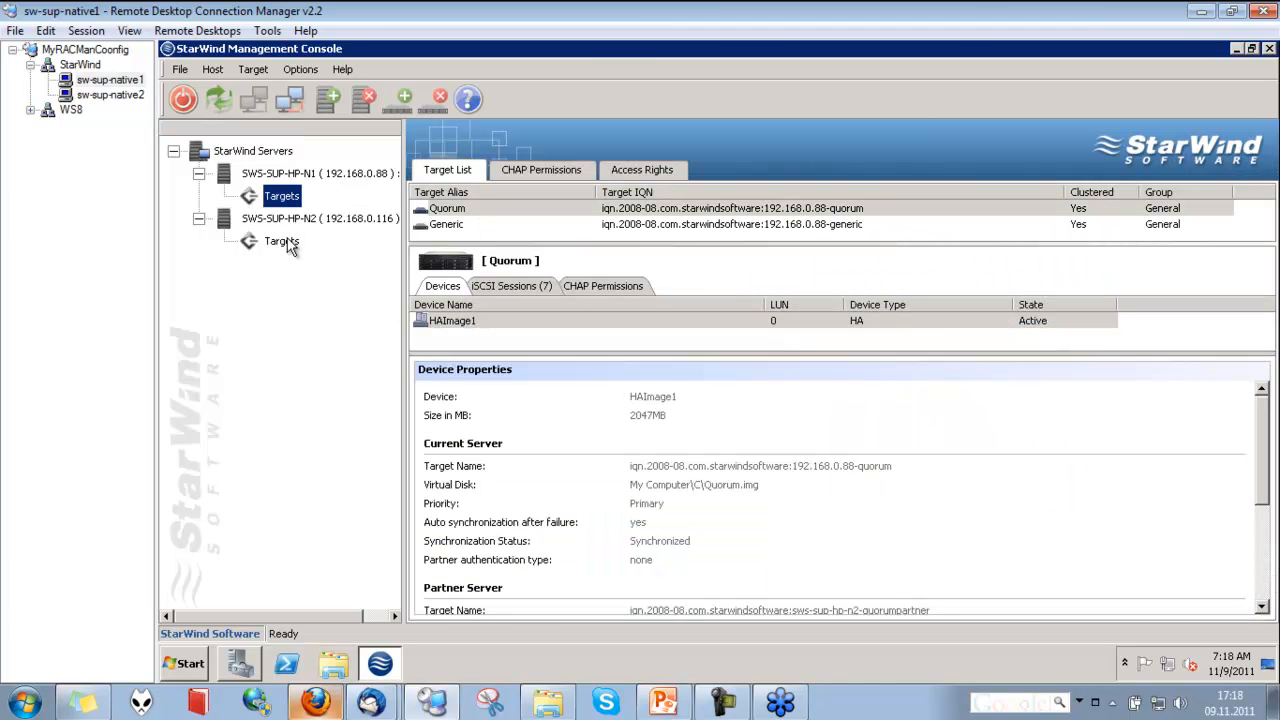
click(452, 210)
click(452, 224)
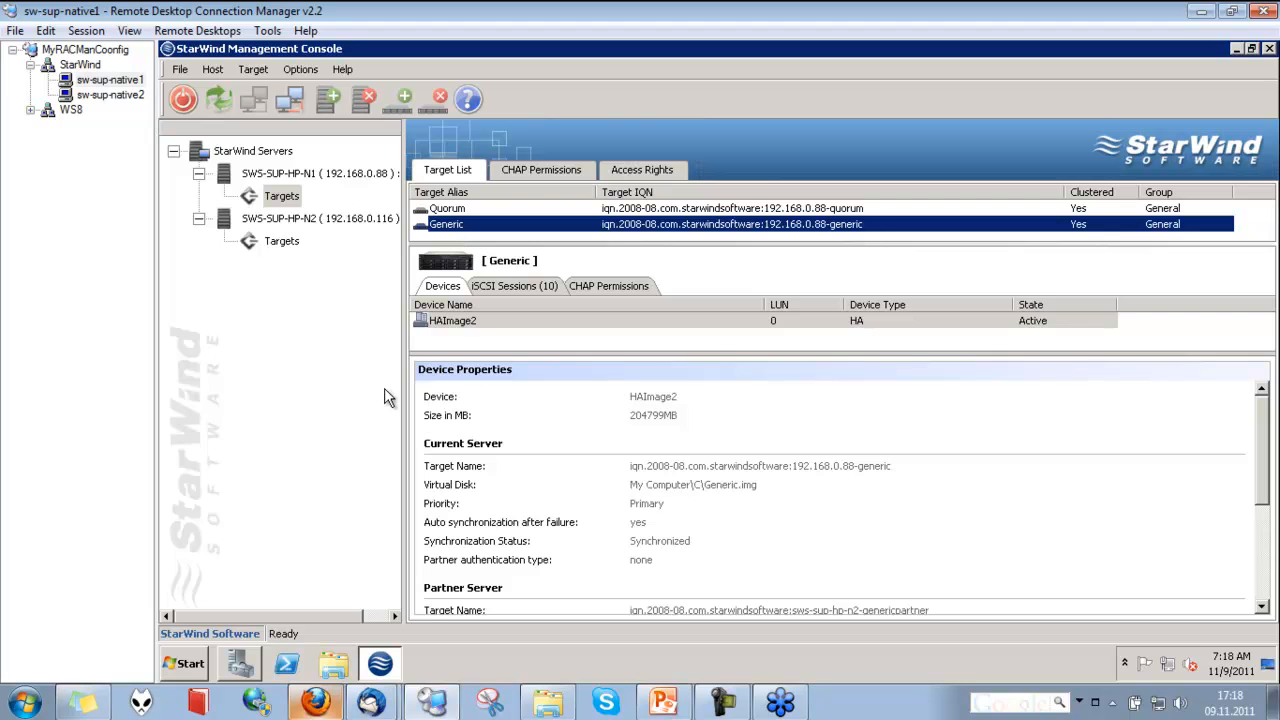
click(500, 286)
click(588, 287)
click(442, 288)
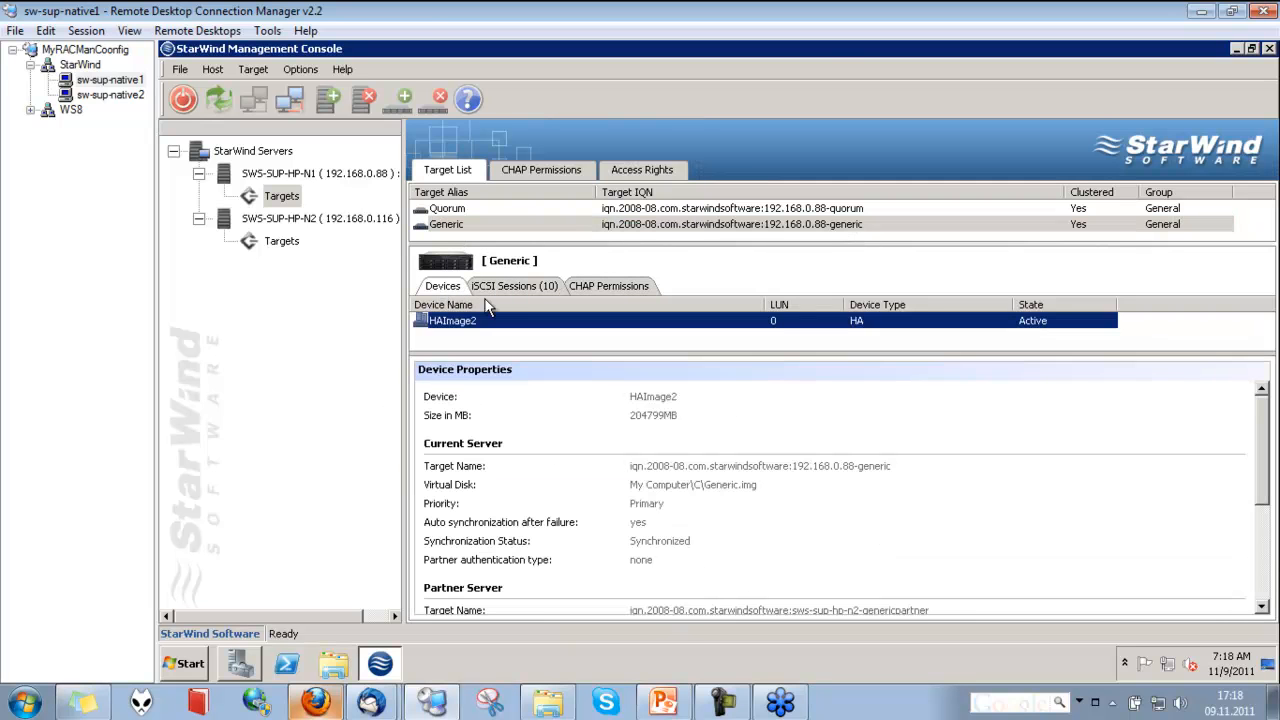
click(499, 287)
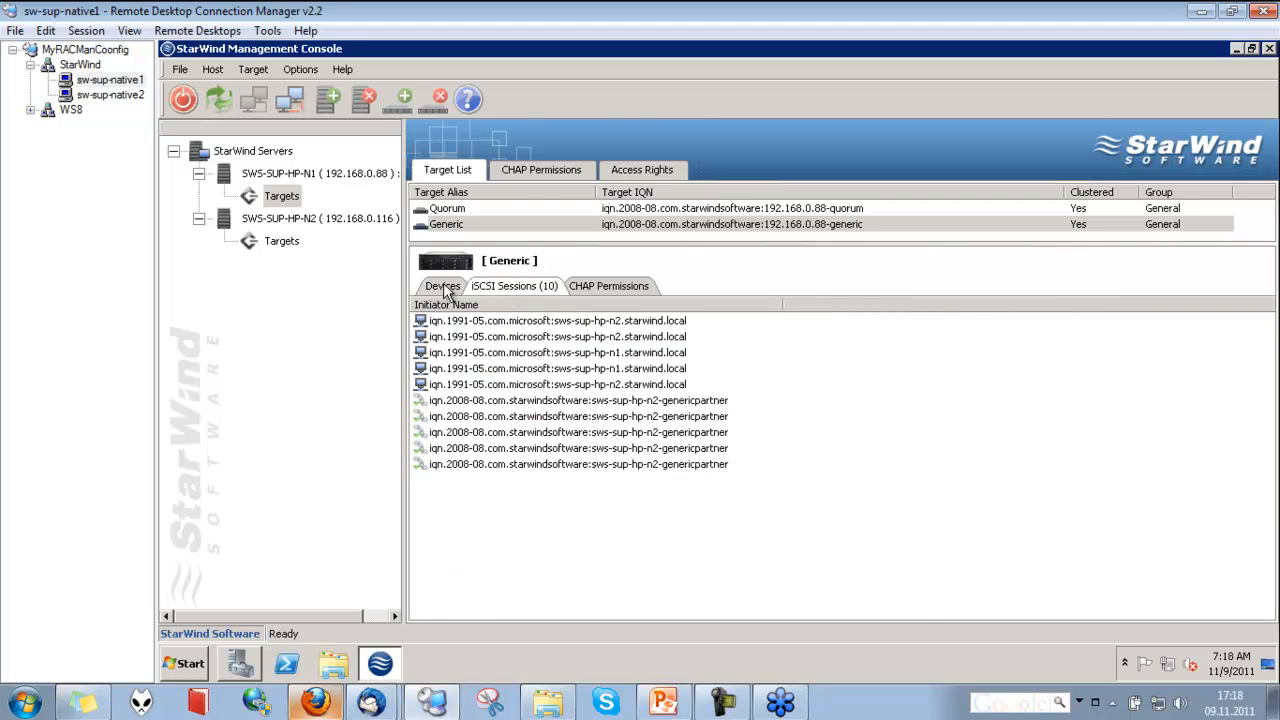
click(443, 287)
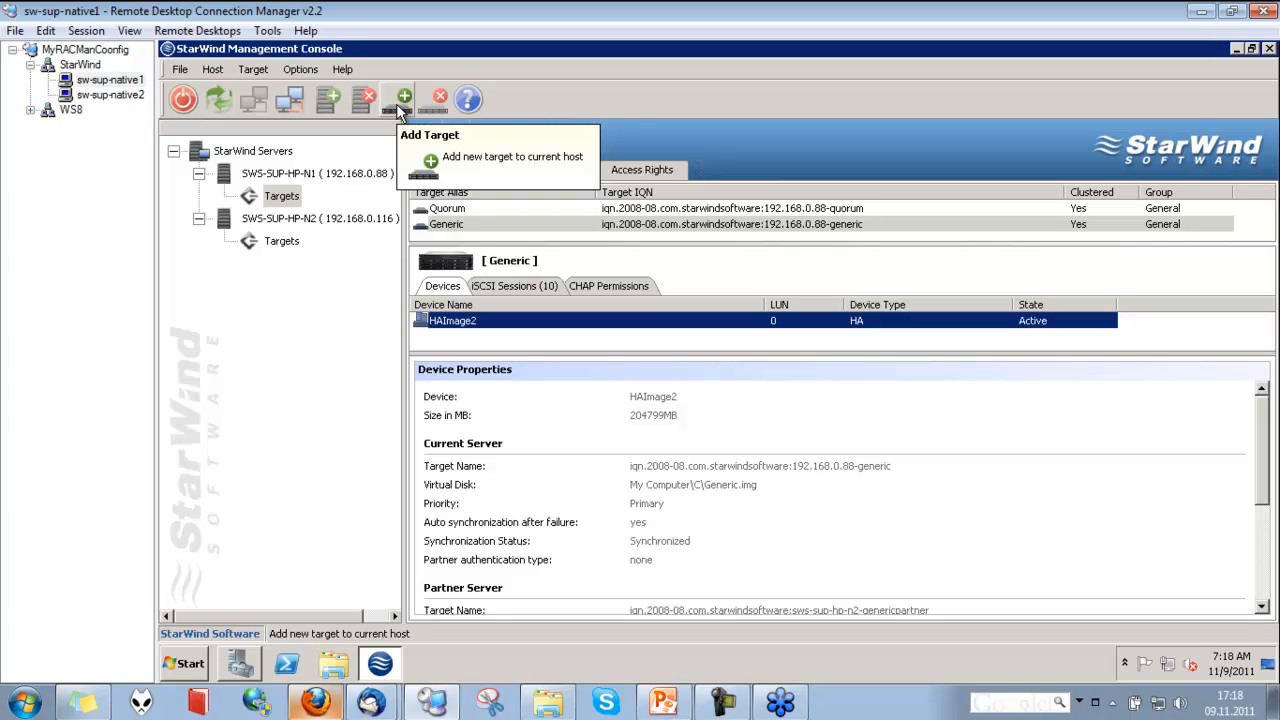
Start a new target on SWS-SUP-HP-N1 with the alias test and Hard Disk as the storage type
click(283, 195)
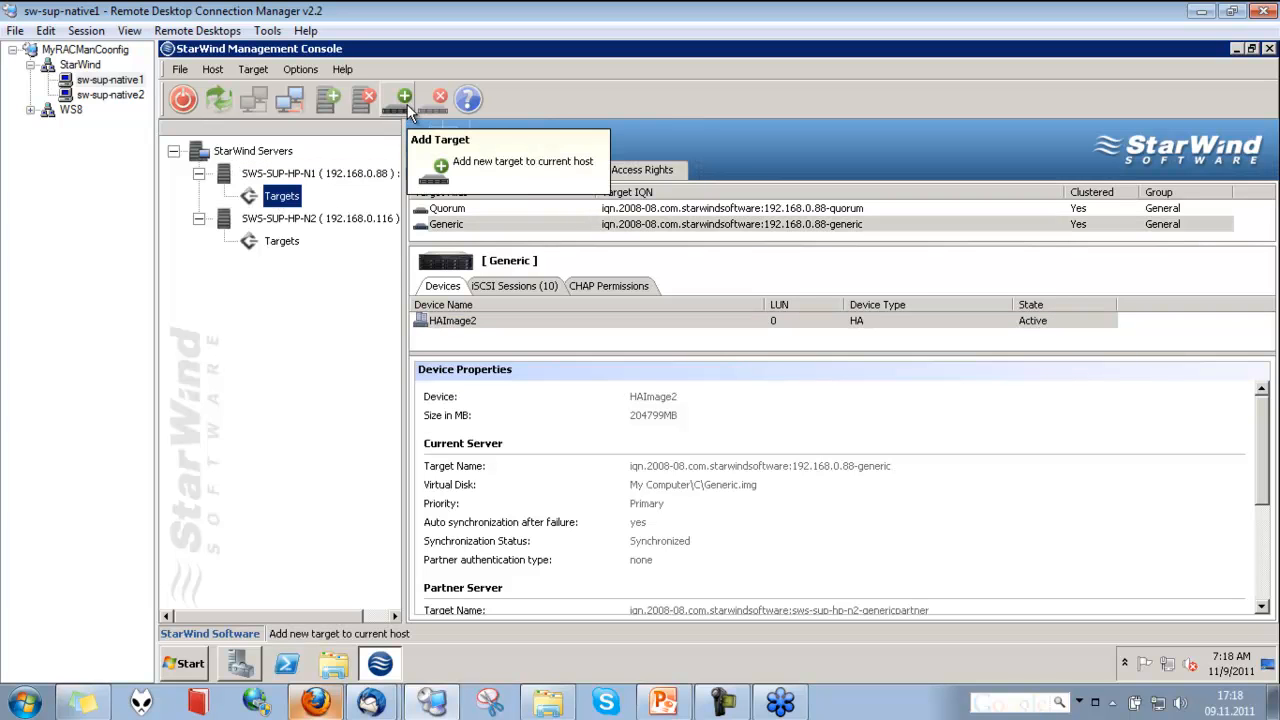
click(405, 100)
text(test)
key(Return)
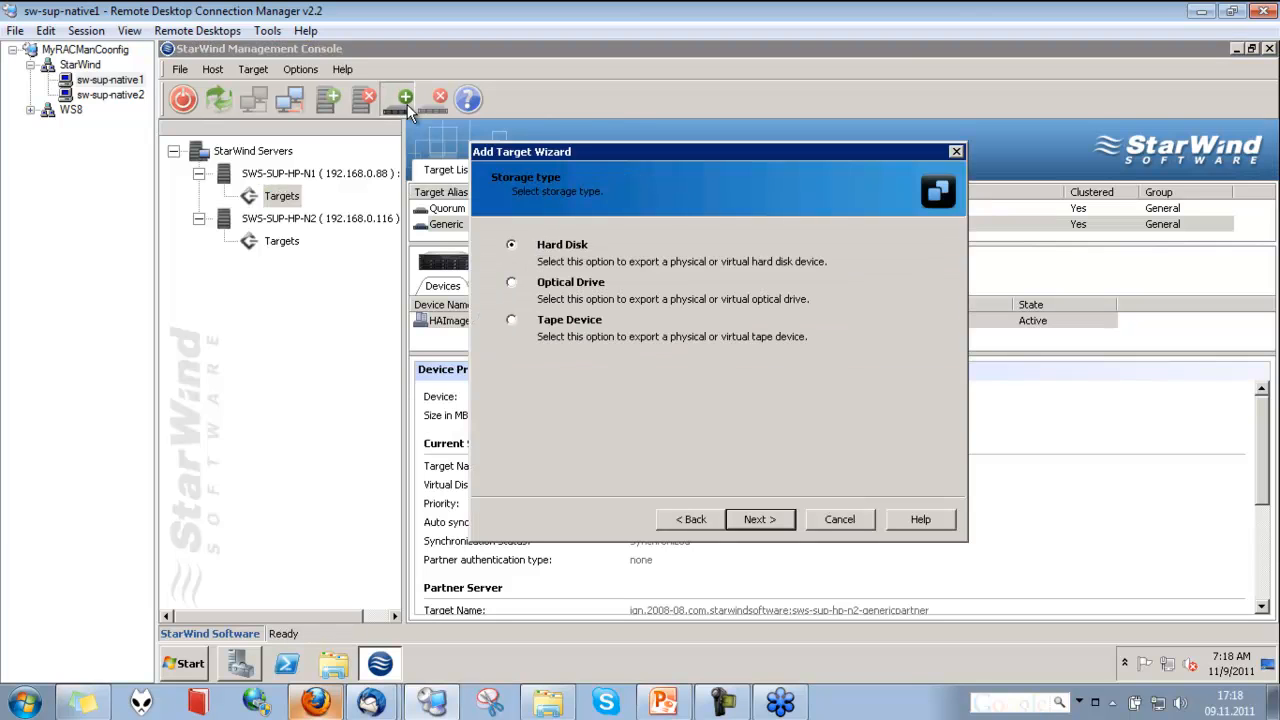
key(Return)
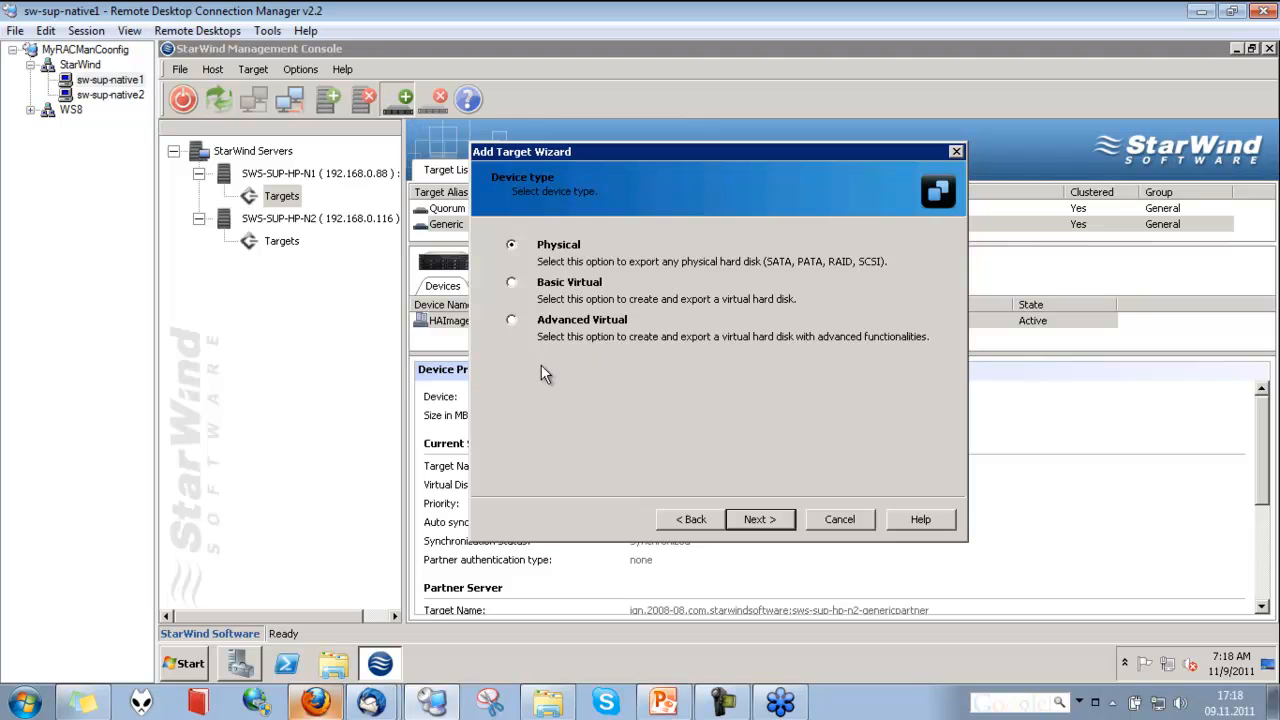
Choose the Advanced Virtual device type and the High Availability device creation method
click(512, 322)
click(757, 519)
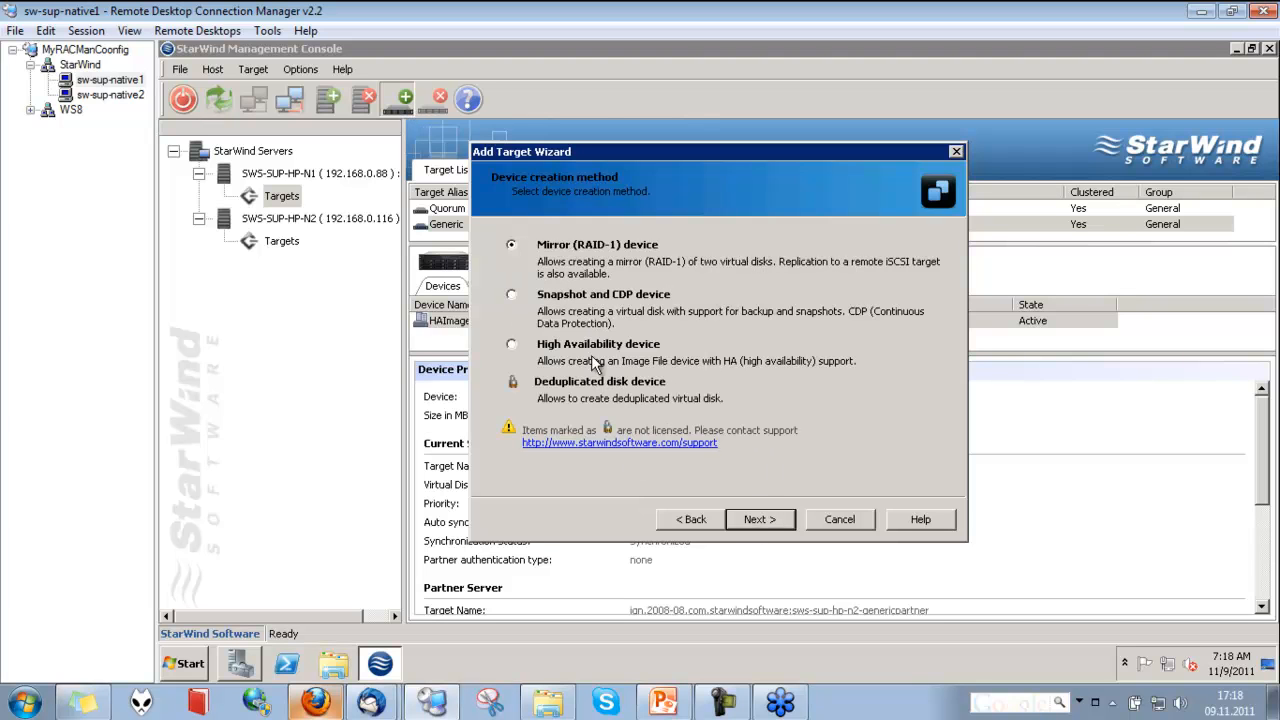
click(529, 350)
click(756, 520)
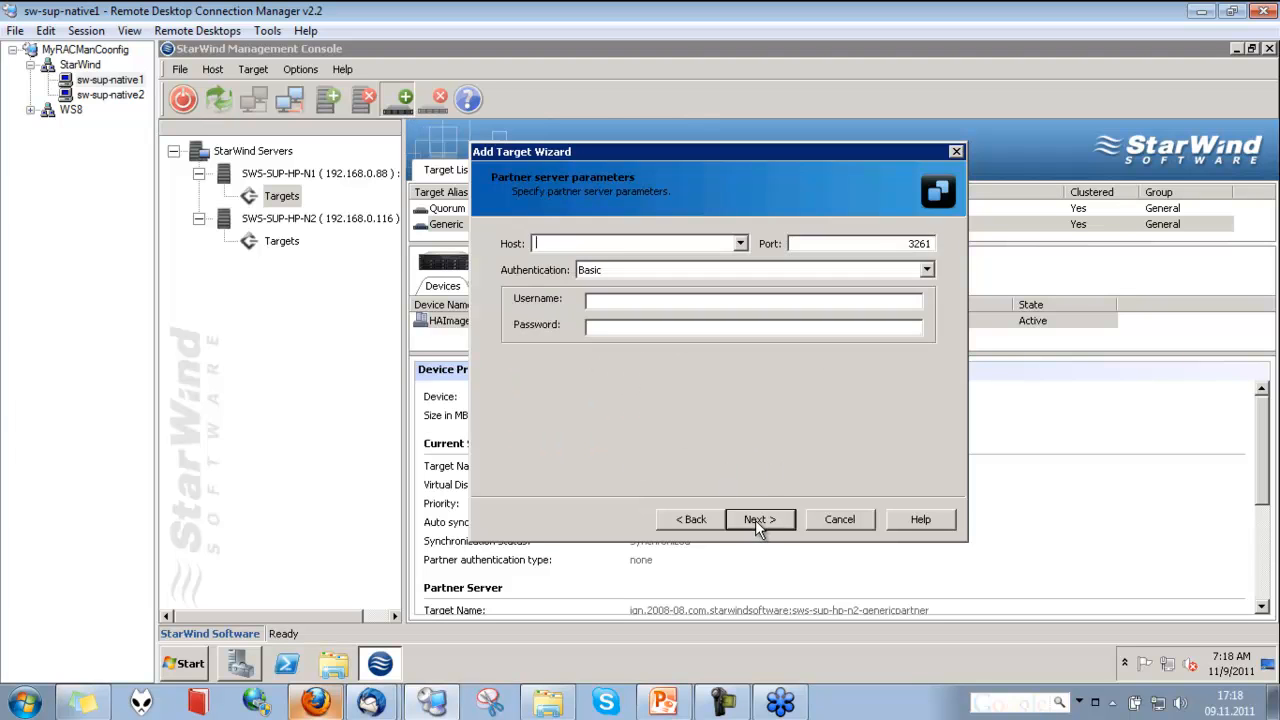
Specify sws-sup-hp-n2 as partner server with the username root and the account password, keeping the default partner target alias
text(sw)
key(BackSpace)
key(BackSpace)
text(sws-sup-)
text(hp-n2)
key(Tab)
key(Tab)
text(root)
key(Tab)
text(••••••••)
key(Return)
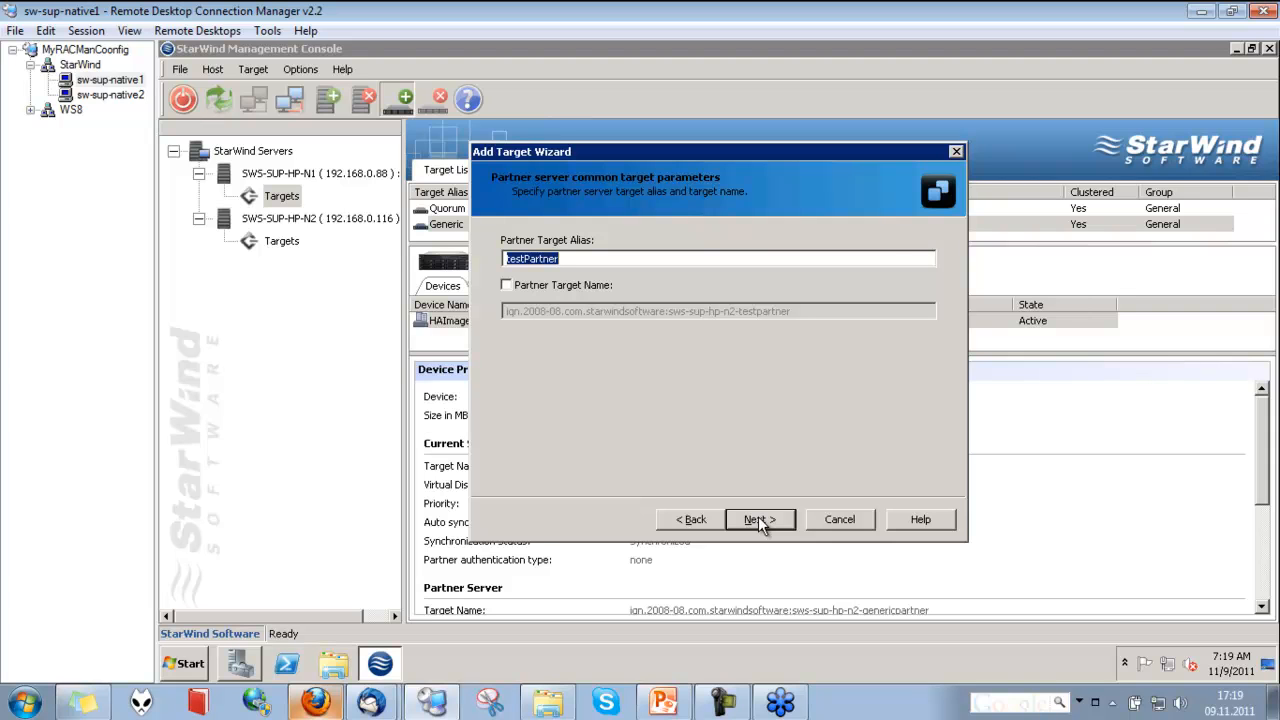
click(758, 520)
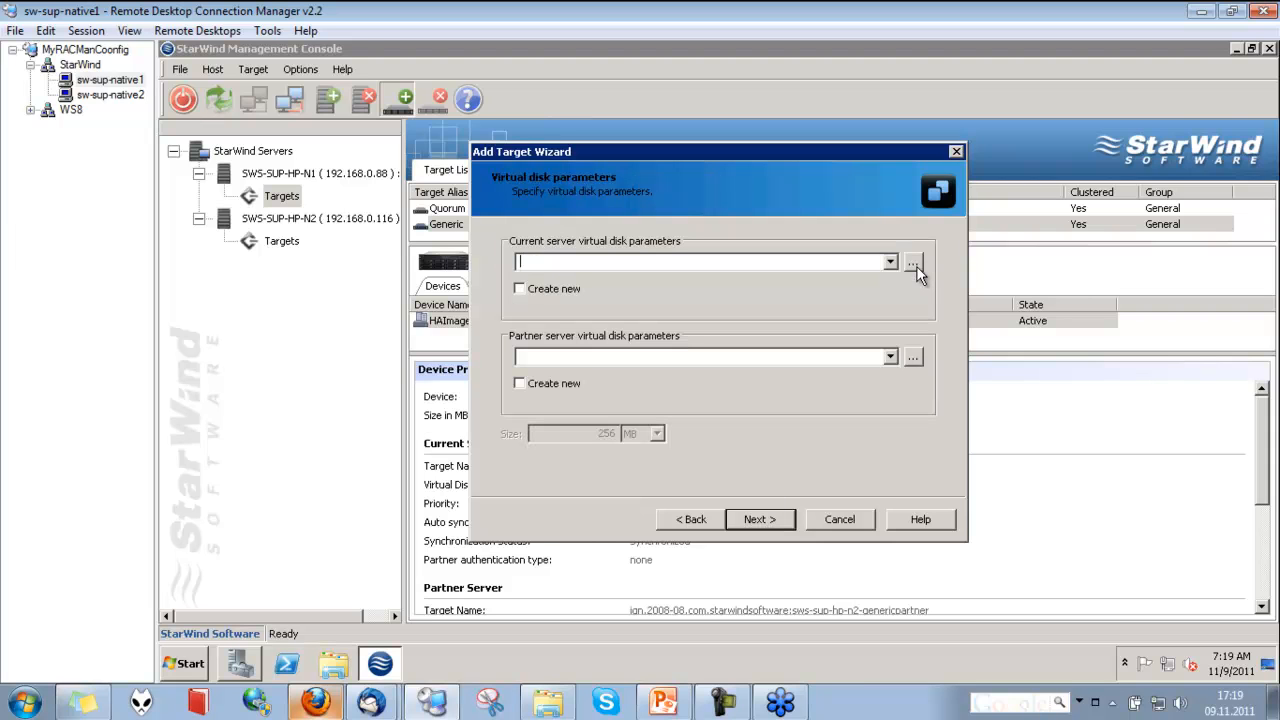
Set both the current and partner server virtual disk paths to My Computer\C\test.img
click(914, 263)
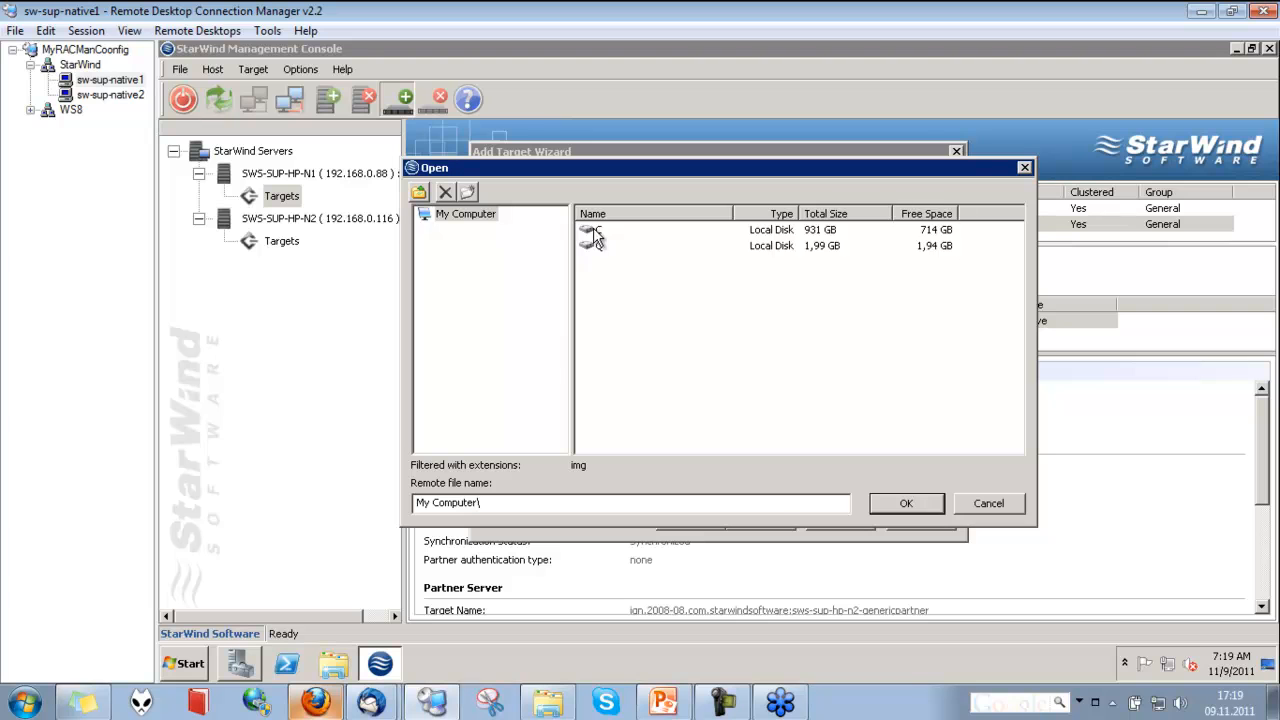
double_click(594, 231)
click(619, 507)
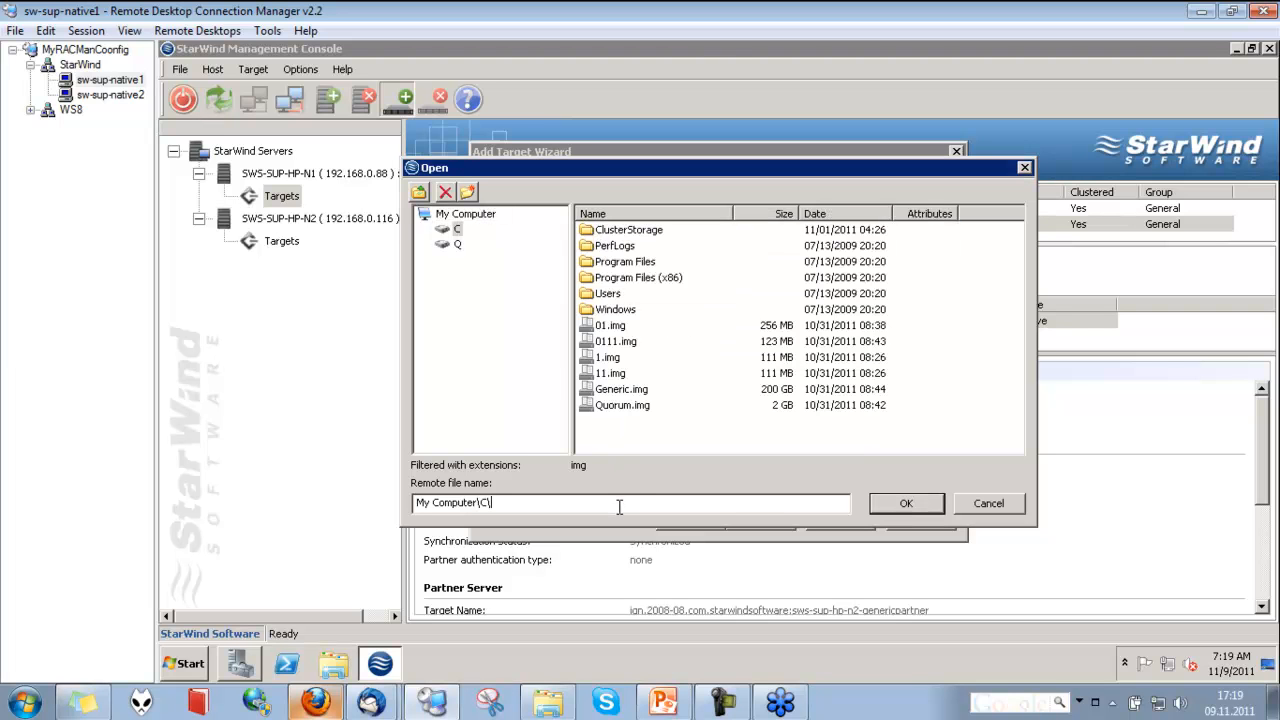
text(test)
key(Return)
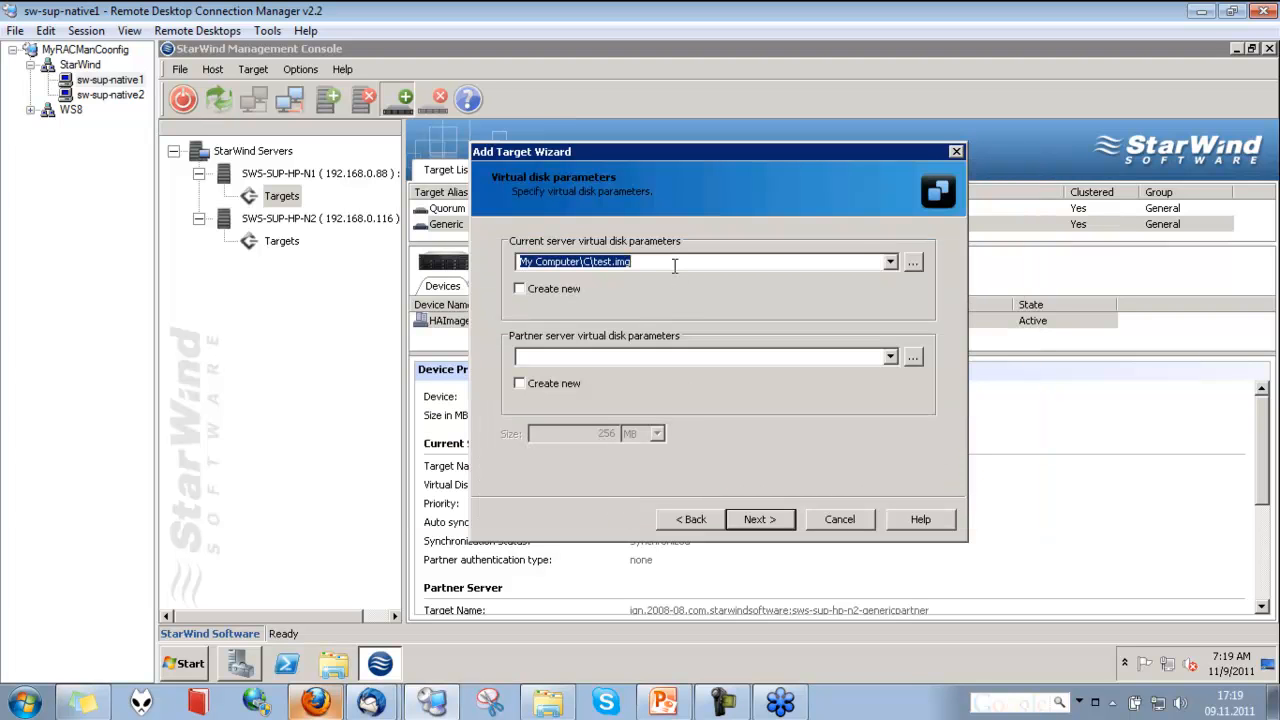
click(657, 362)
text(My Computer\C\test.img)
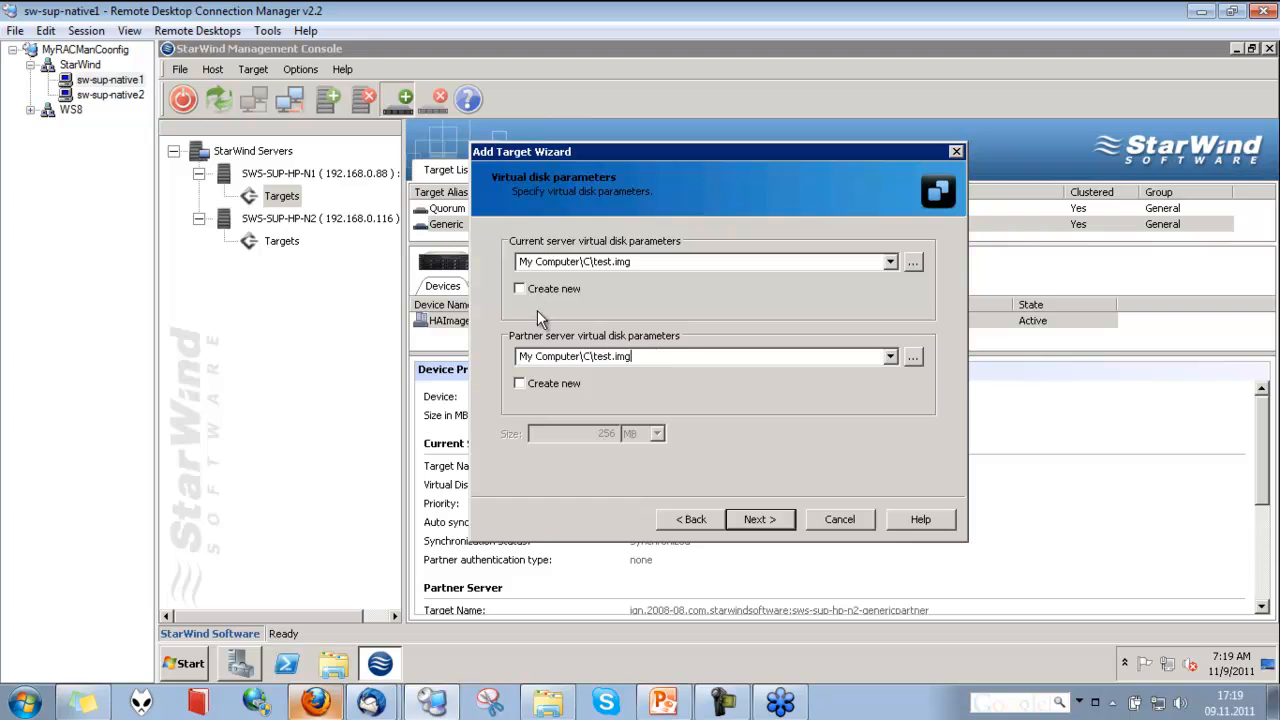
Enable creating new virtual disks on both servers and set their size to 4 MB
click(520, 289)
click(519, 383)
drag(592, 433, 638, 443)
text(2)
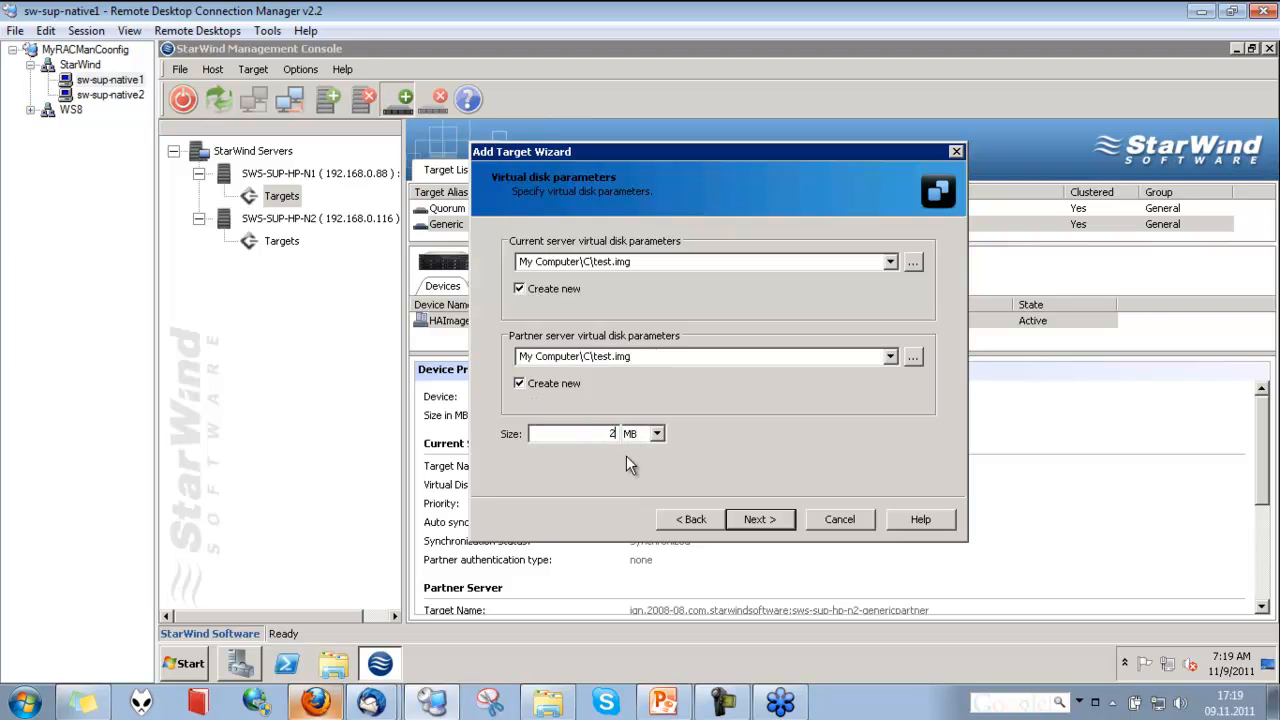
key(BackSpace)
text(4)
click(757, 519)
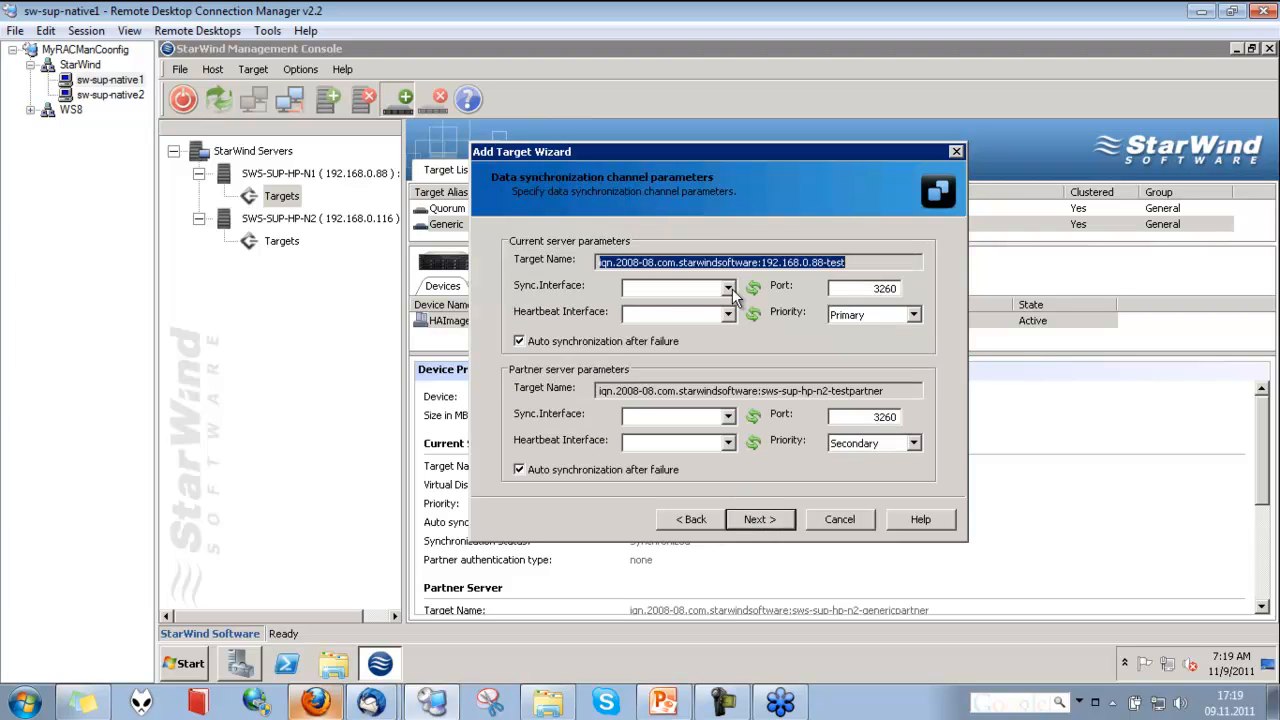
Set the current server's sync interface to 10.0.0.1 and heartbeat interface to 192.168.0.119, keeping the default number of iSCSI sessions
click(728, 288)
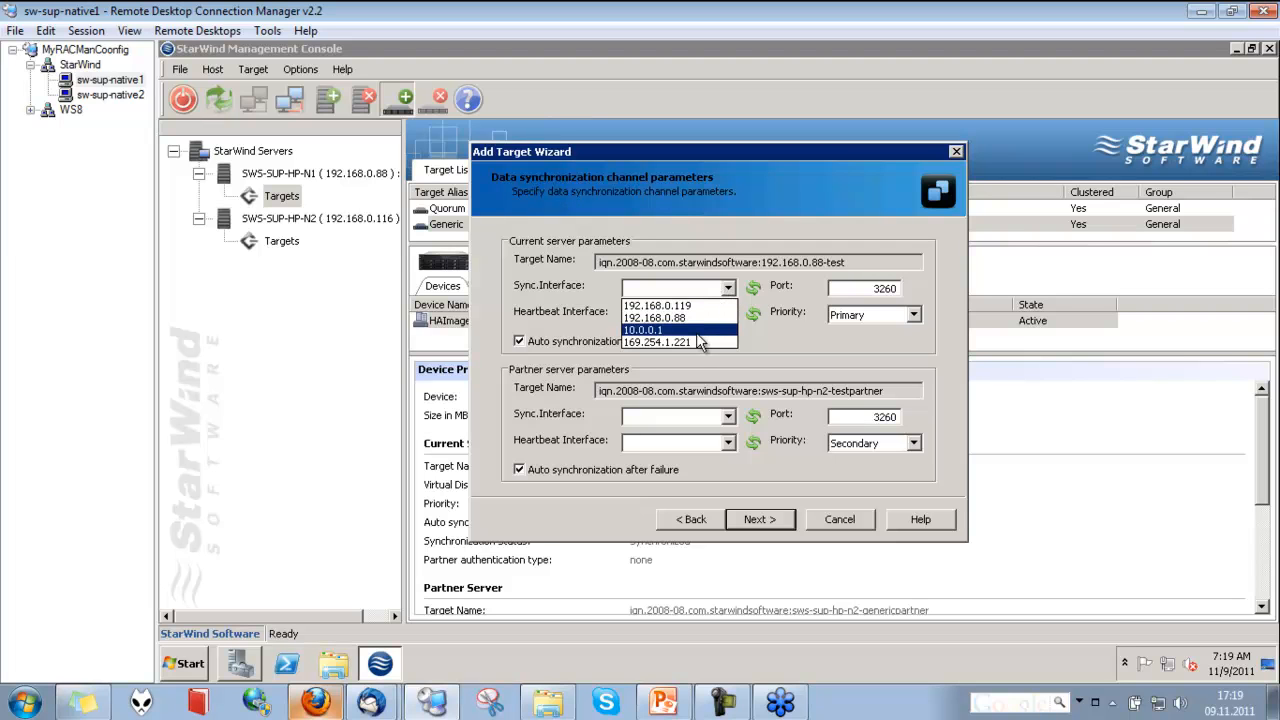
click(699, 332)
click(728, 314)
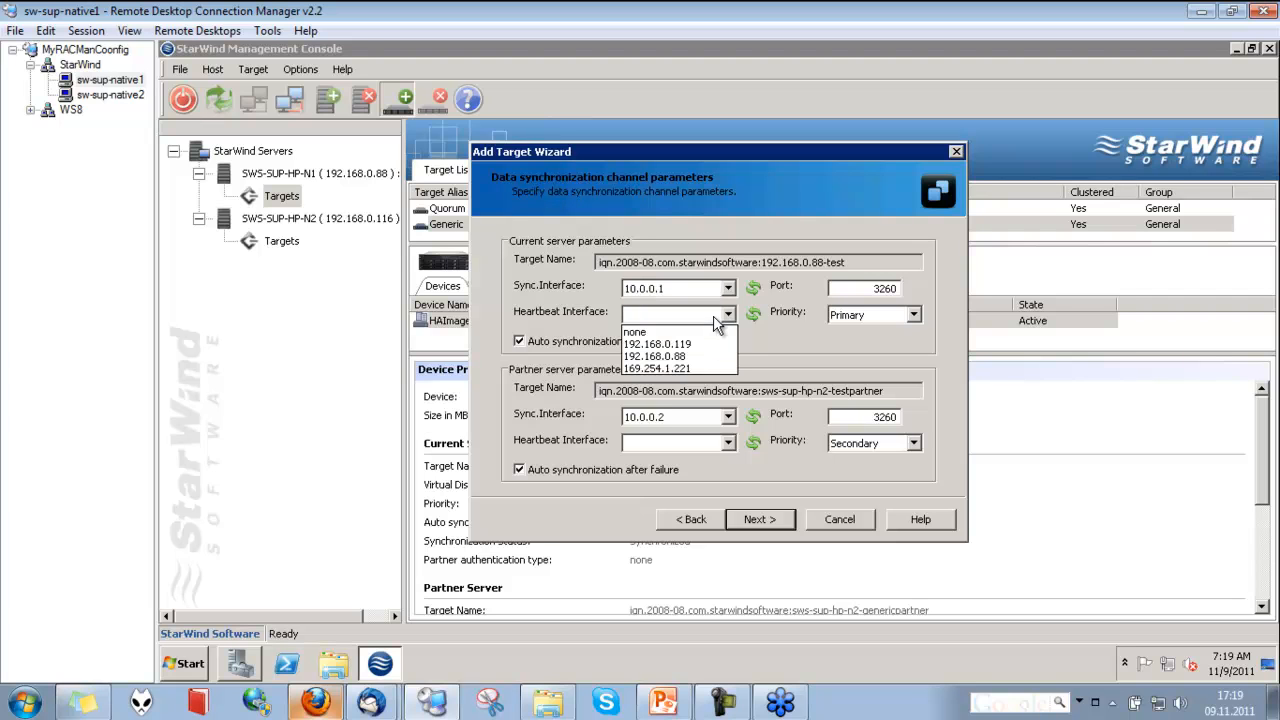
click(711, 345)
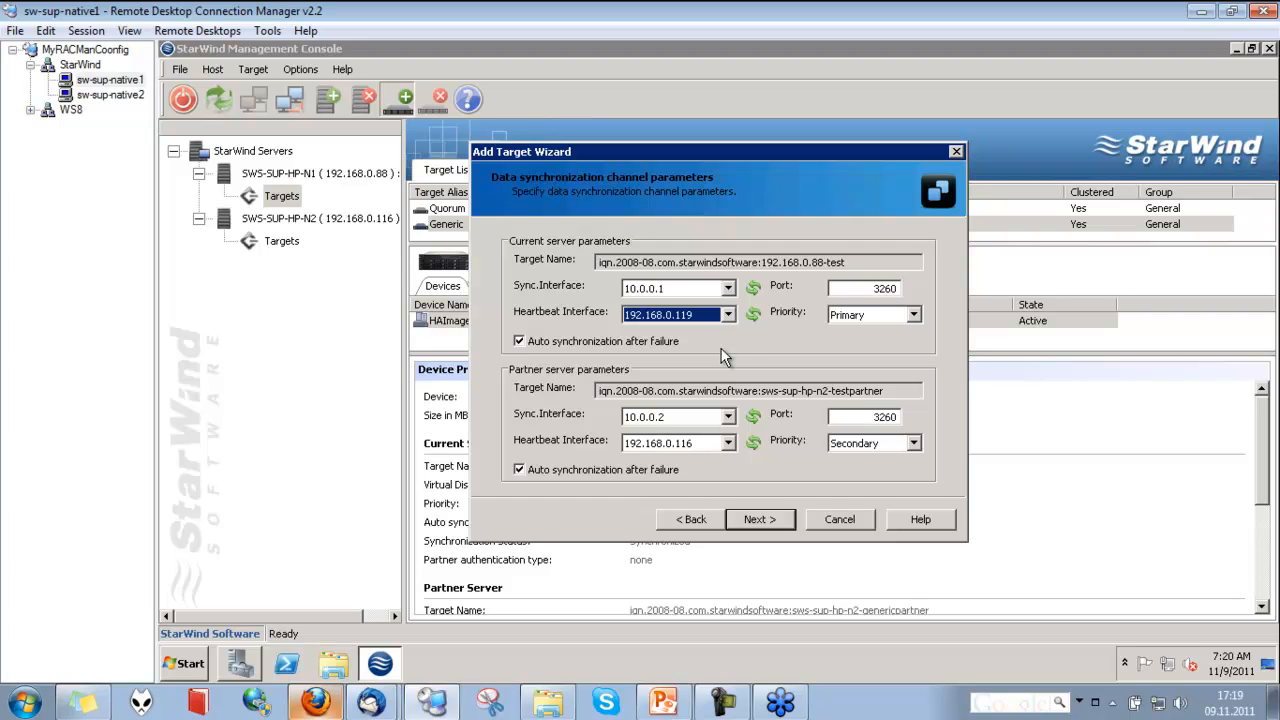
key(Tab)
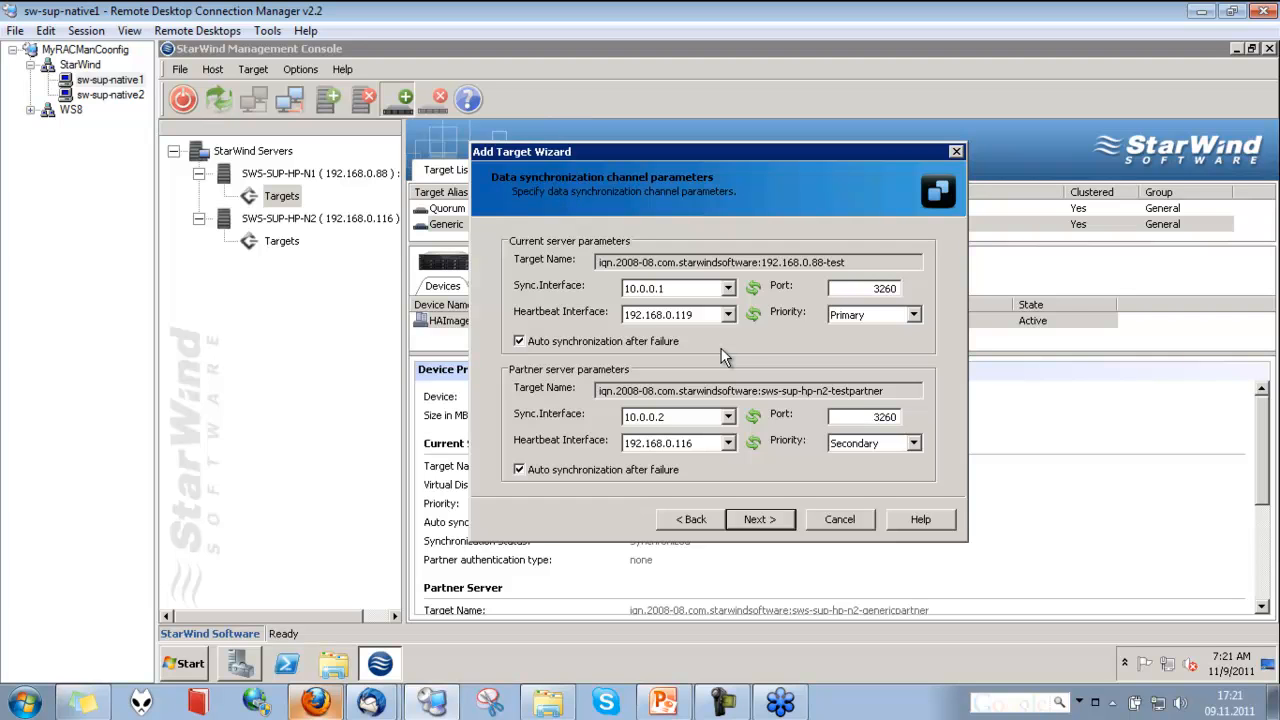
click(773, 514)
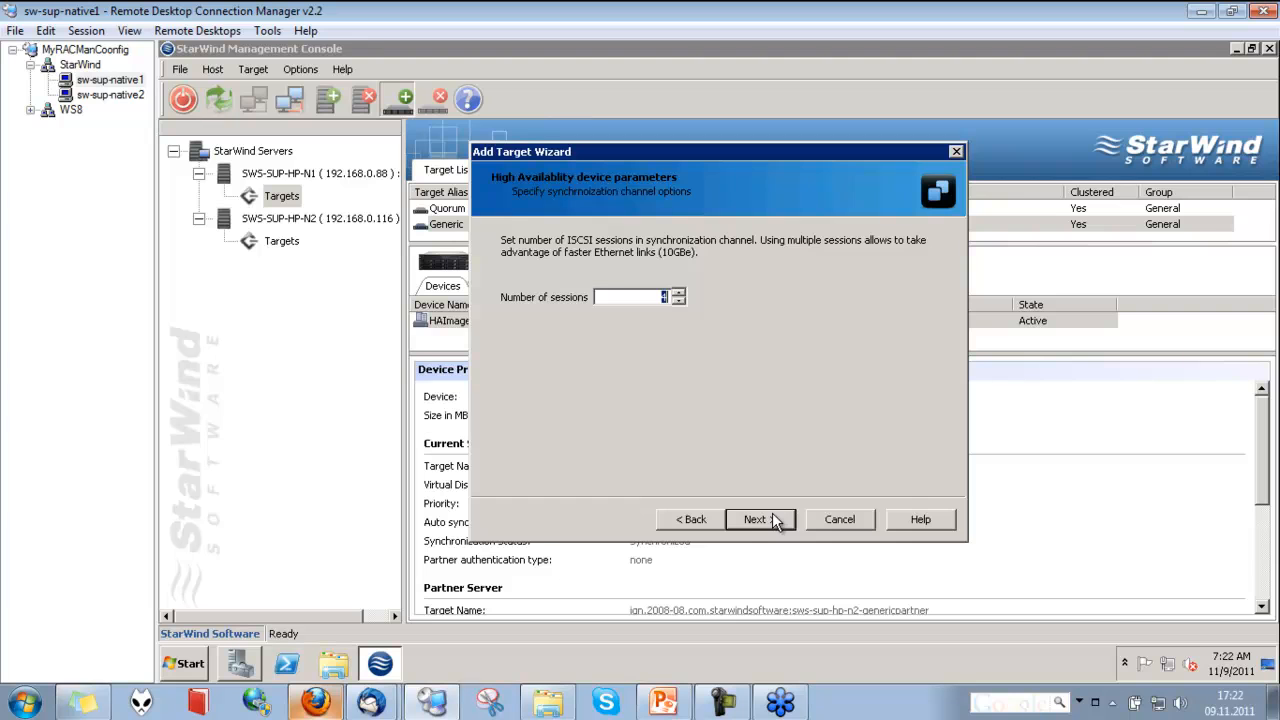
click(762, 521)
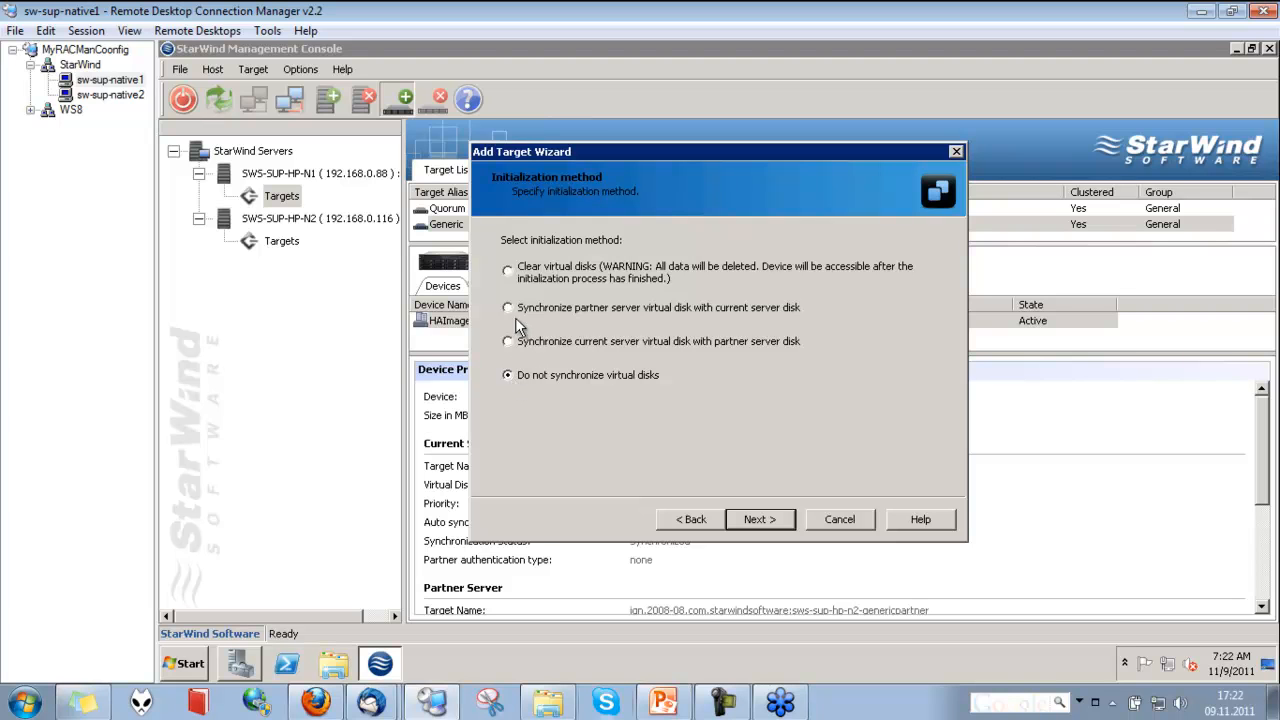
Choose to synchronize the partner server virtual disk with the current server disk as the initialization method
click(508, 271)
click(512, 310)
click(509, 342)
click(509, 309)
click(510, 343)
click(510, 308)
click(746, 522)
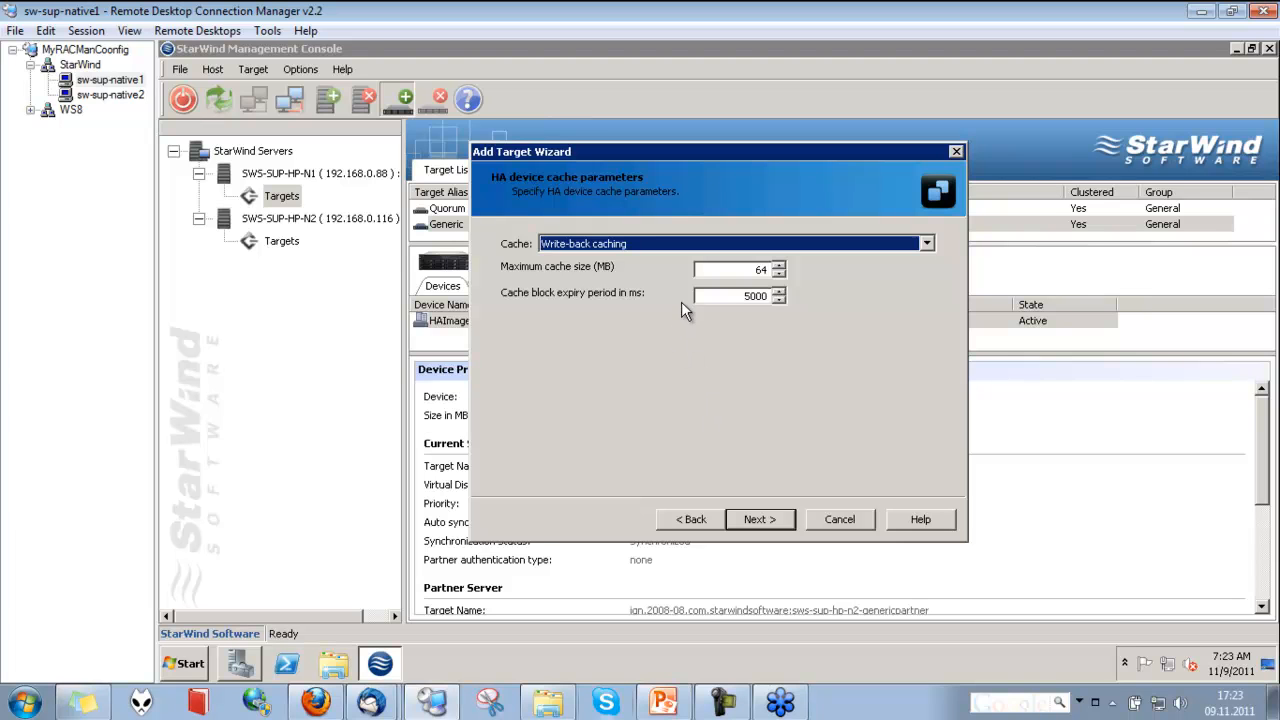
Keep write-back caching with a 64 MB cache and 5000 ms expiry period, and create the HA device
click(726, 273)
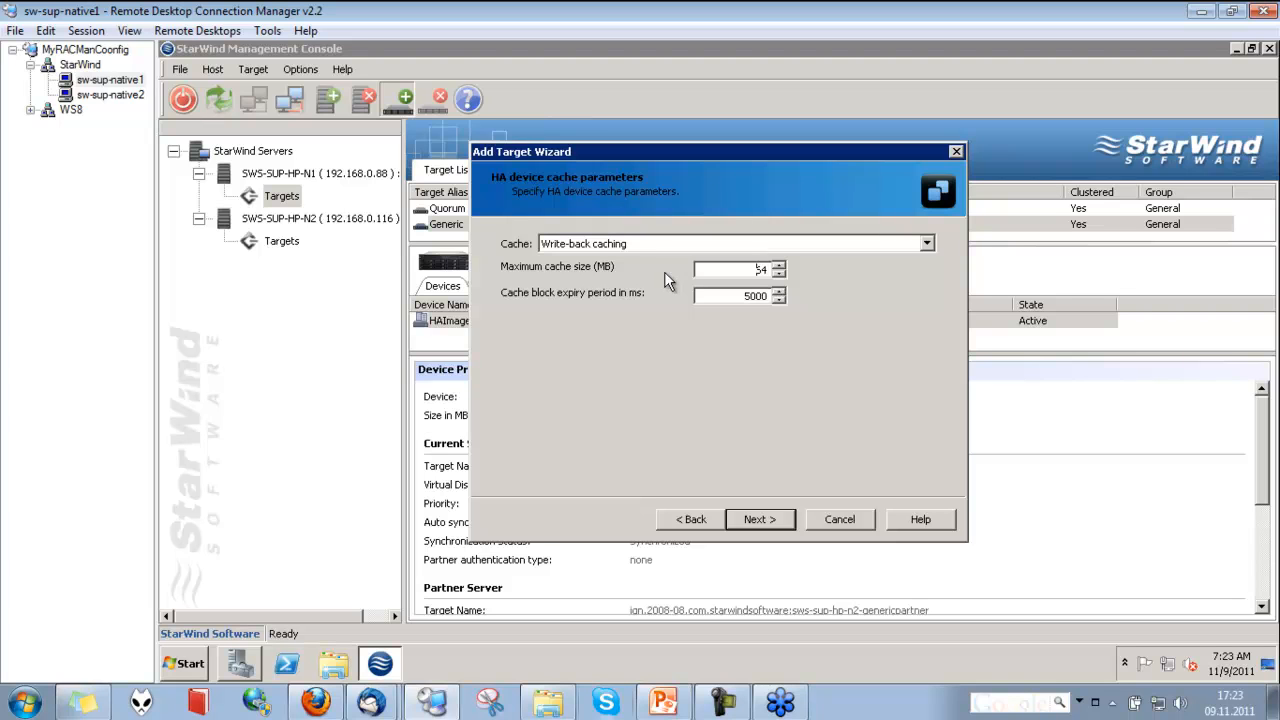
drag(744, 270, 778, 272)
click(770, 521)
click(784, 524)
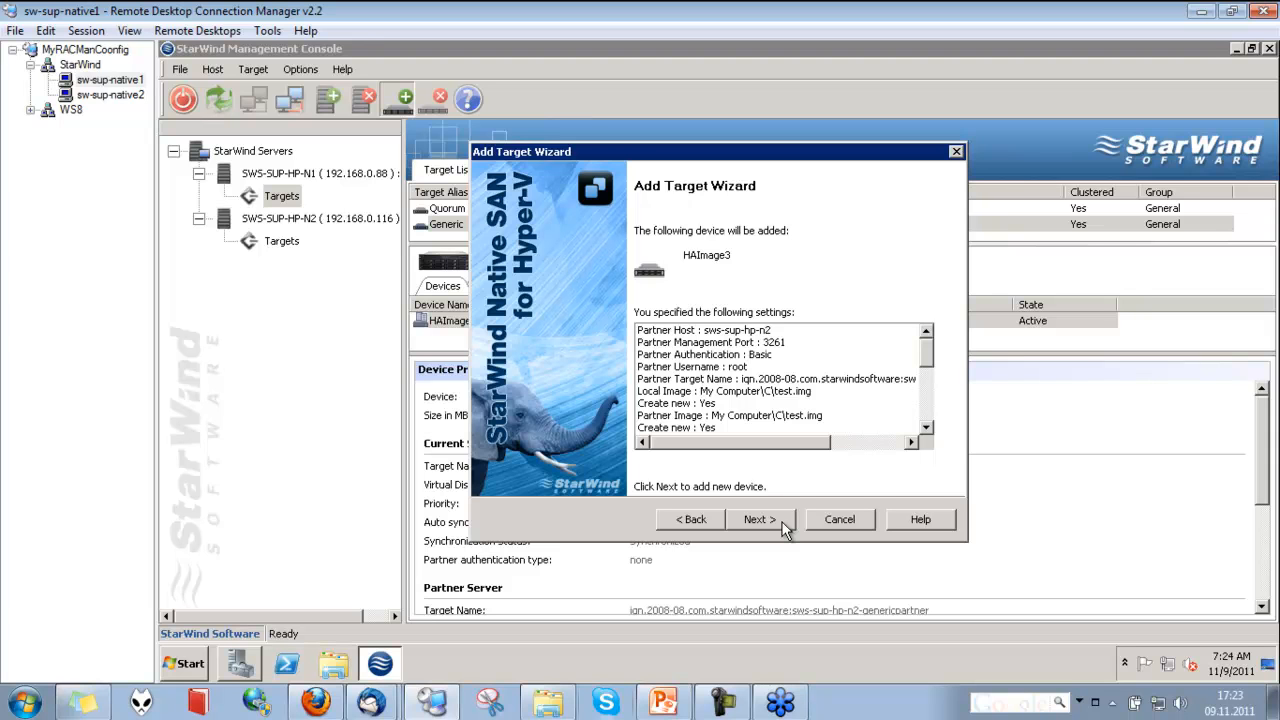
click(783, 527)
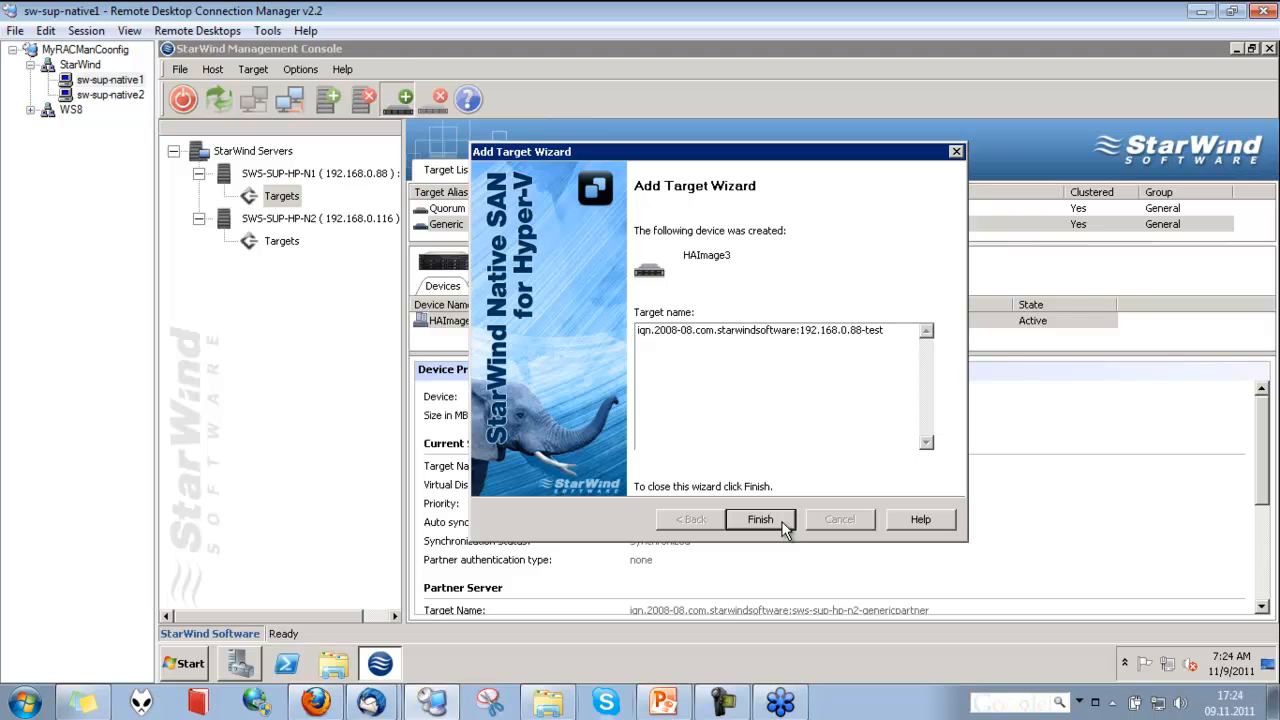
click(783, 526)
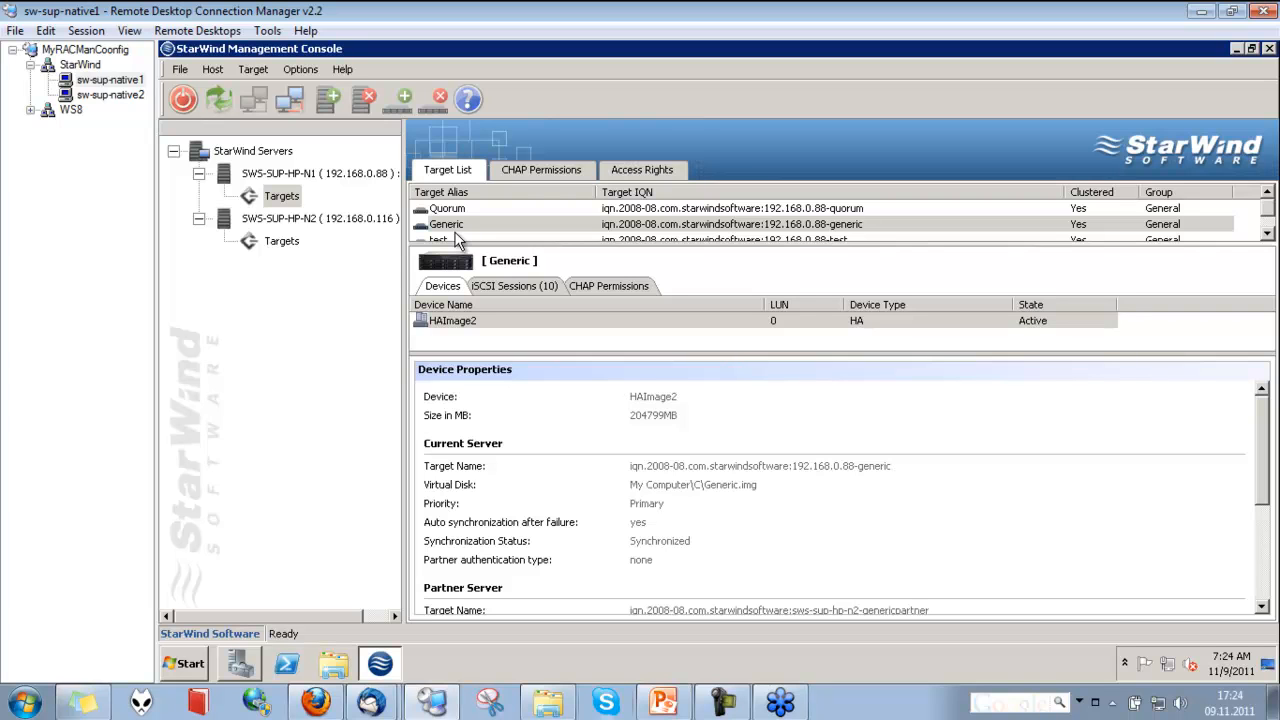
Examine the new test target's device properties on SWS-SUP-HP-N1, enlarging the target list to show all its entries
click(458, 226)
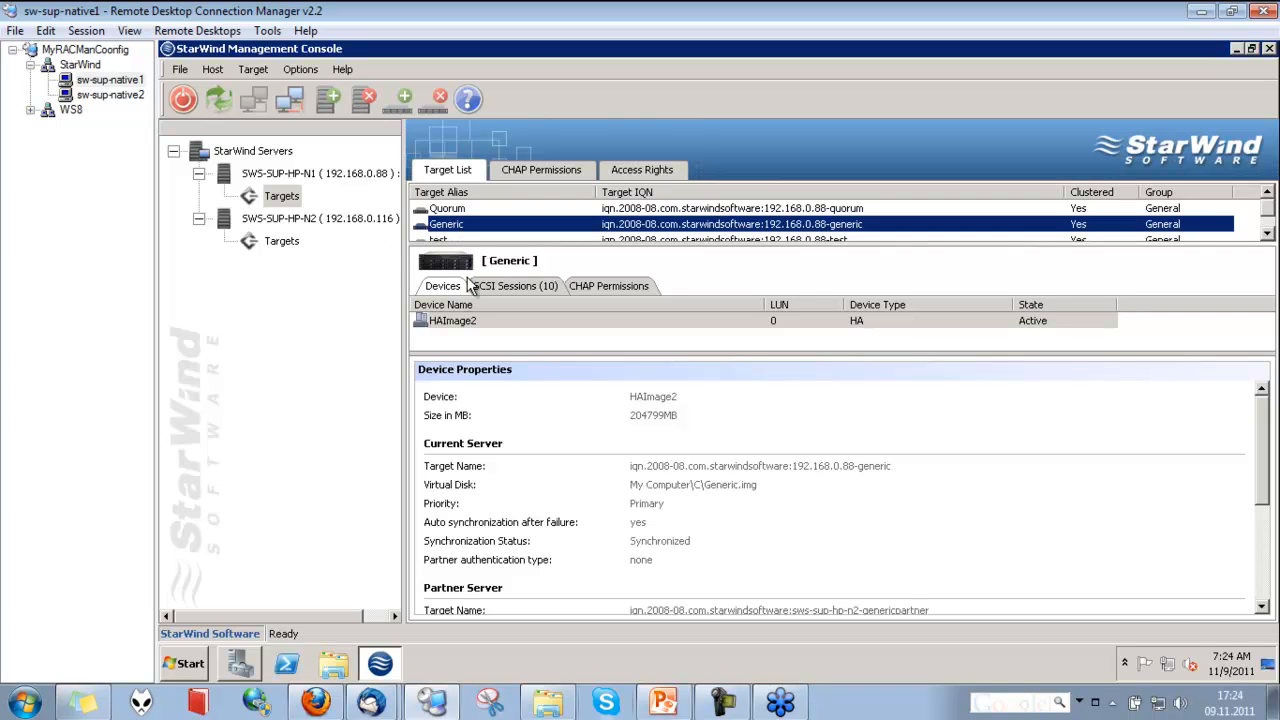
click(470, 240)
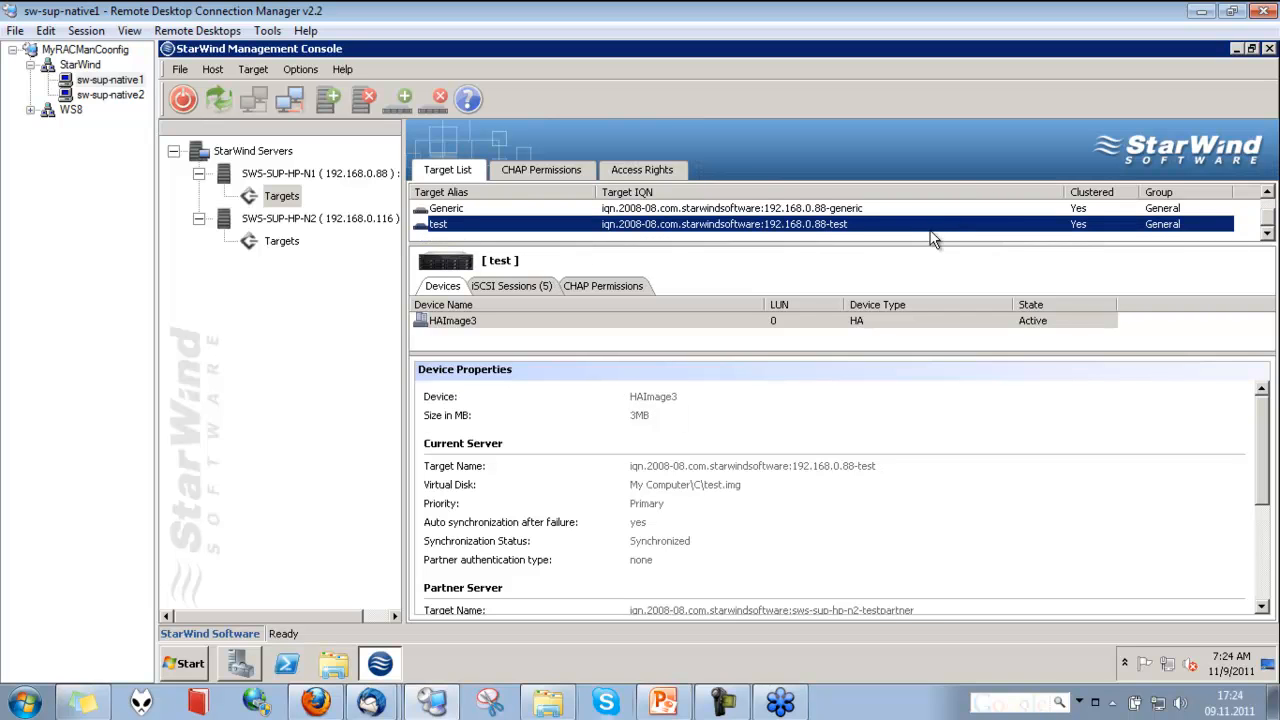
drag(920, 246, 826, 264)
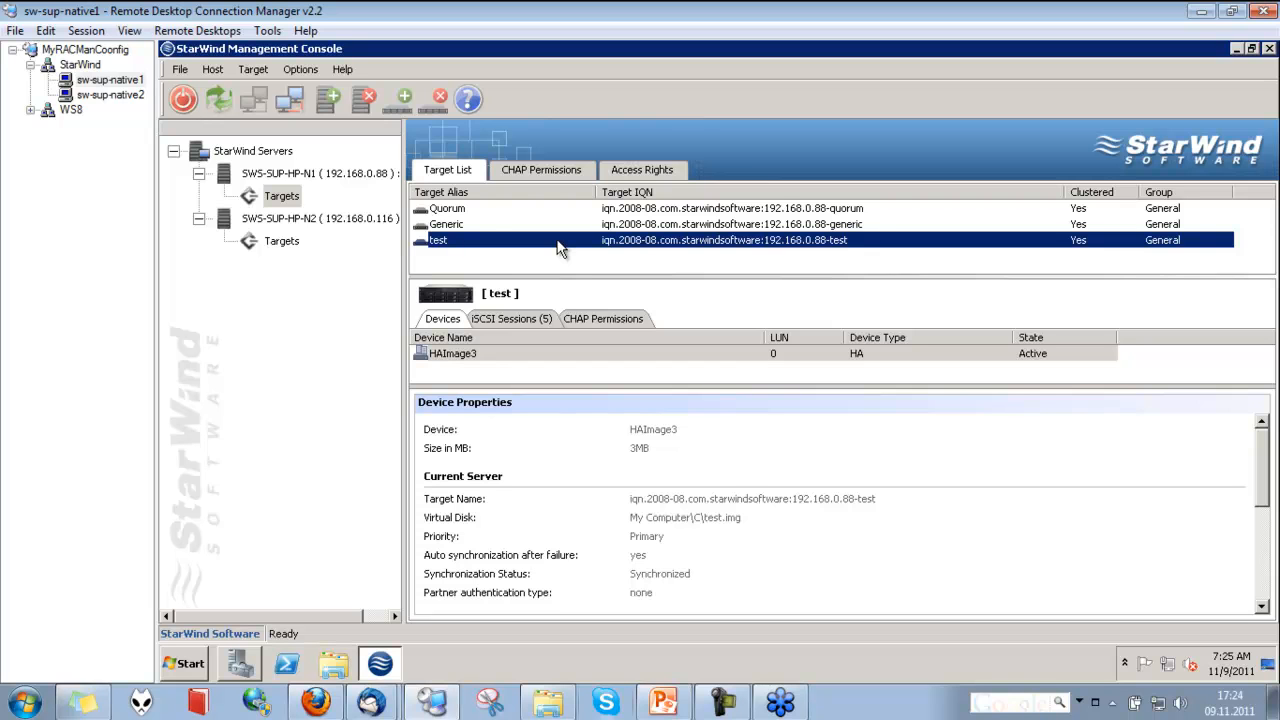
Compare the testPartner target on SWS-SUP-HP-N2 with the test target on SWS-SUP-HP-N1, checking both servers' target lists
click(281, 241)
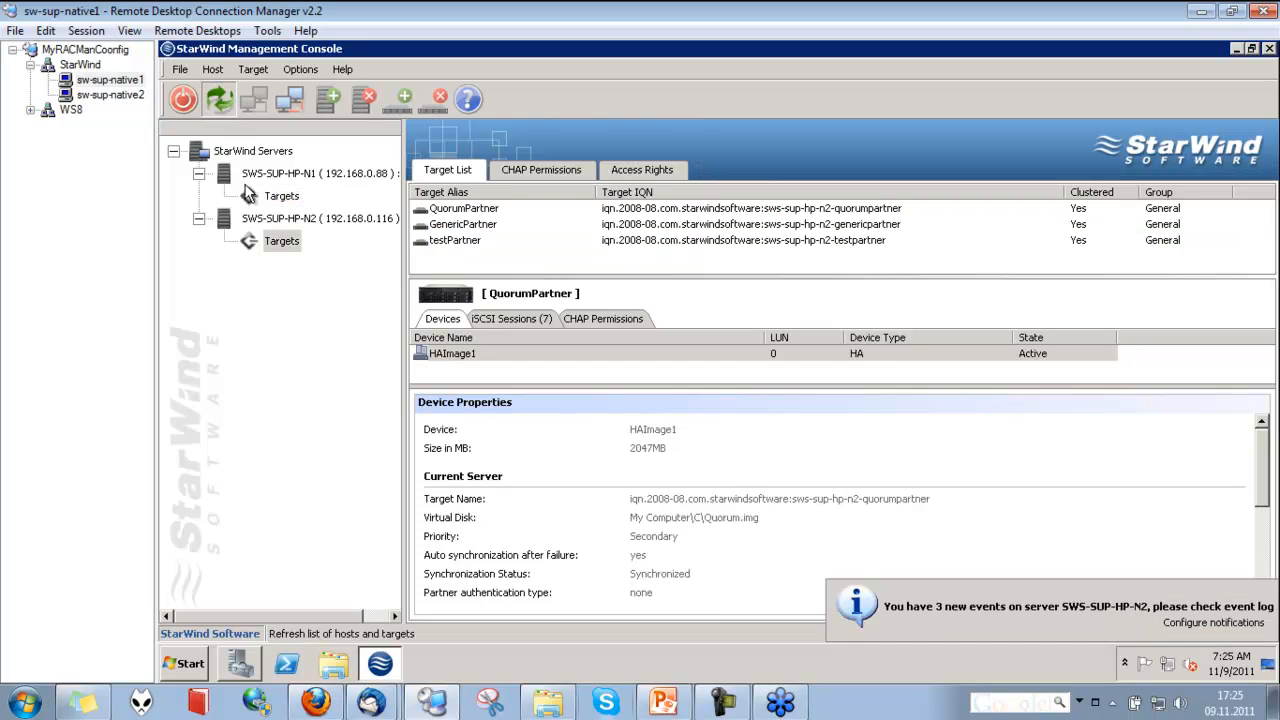
click(434, 241)
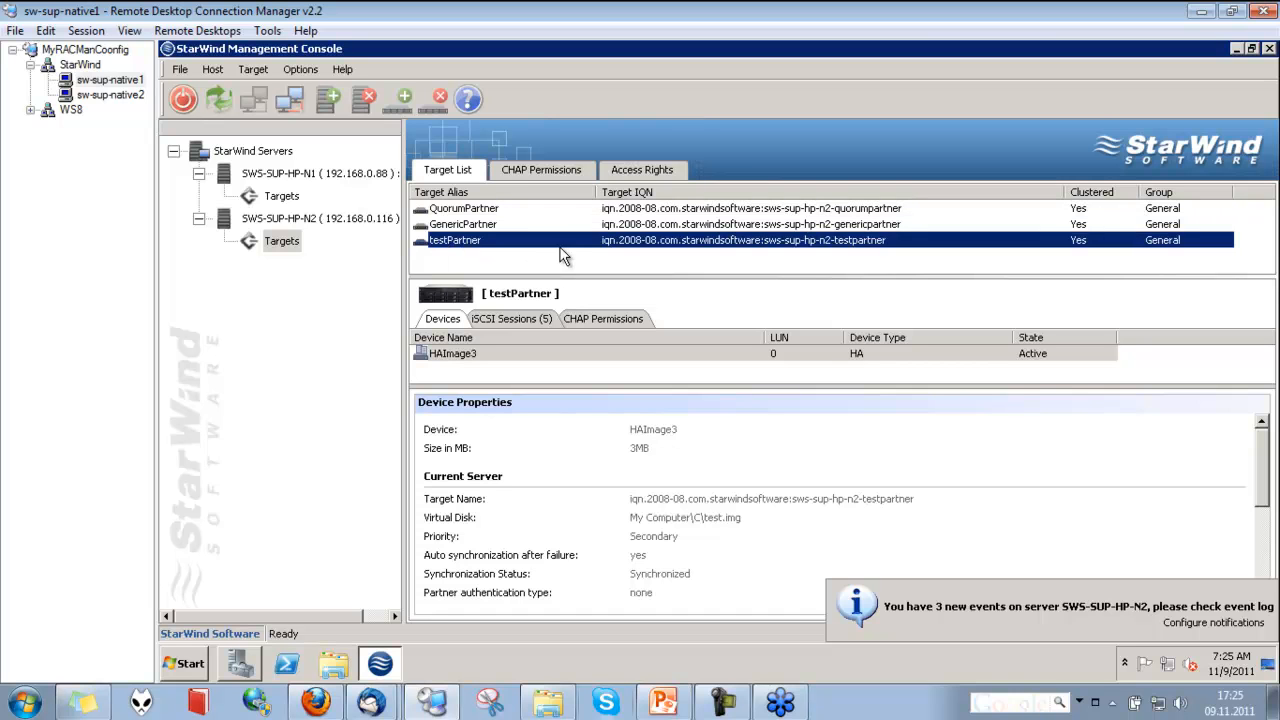
click(281, 196)
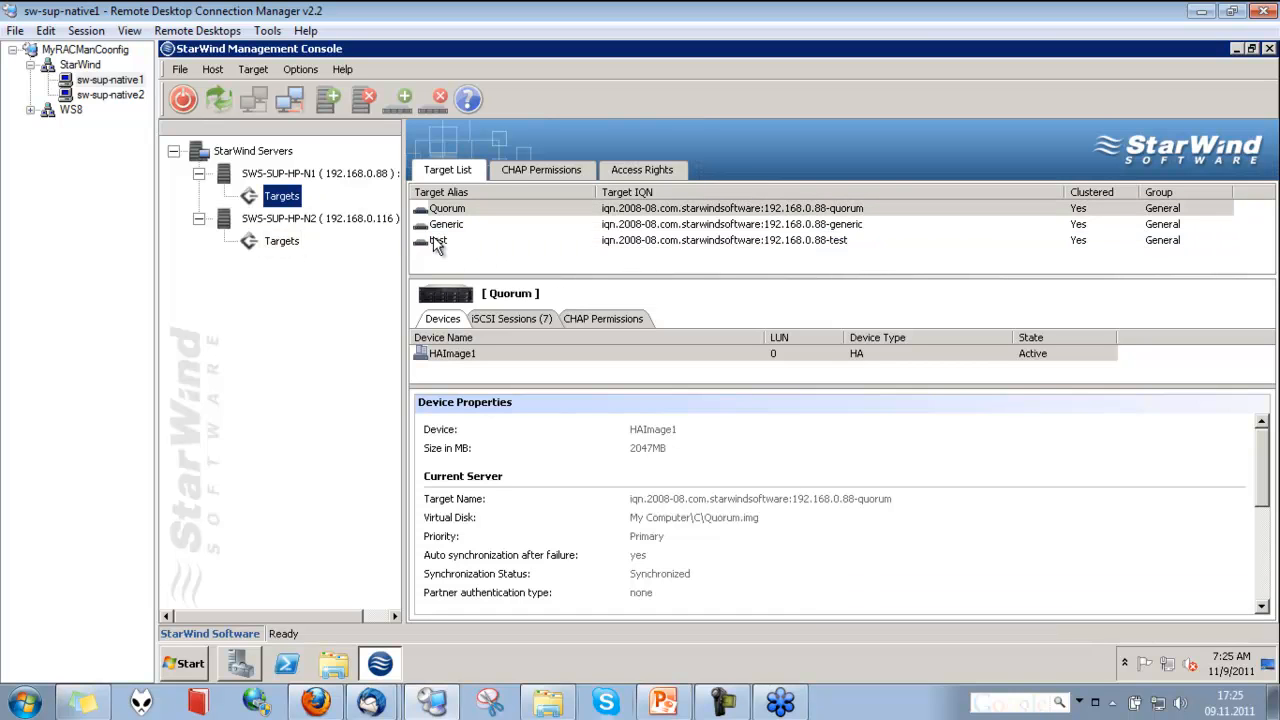
click(436, 244)
click(278, 243)
click(443, 248)
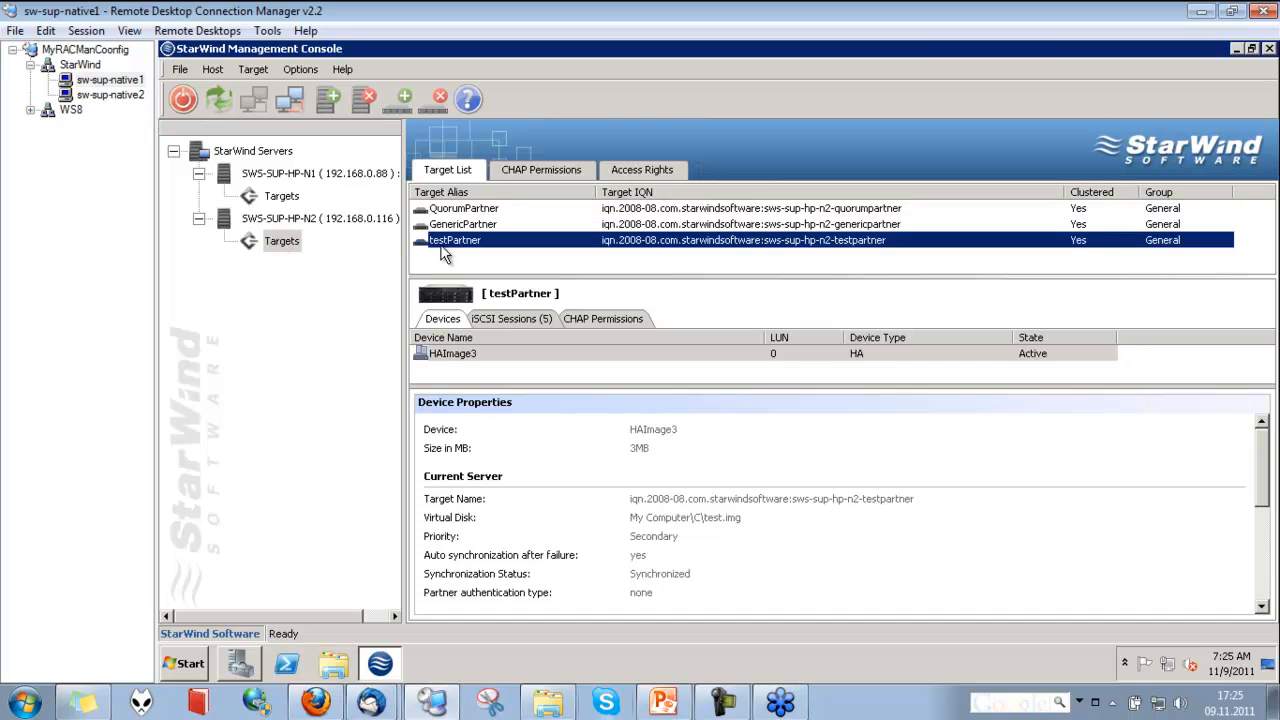
click(281, 196)
click(281, 241)
click(281, 196)
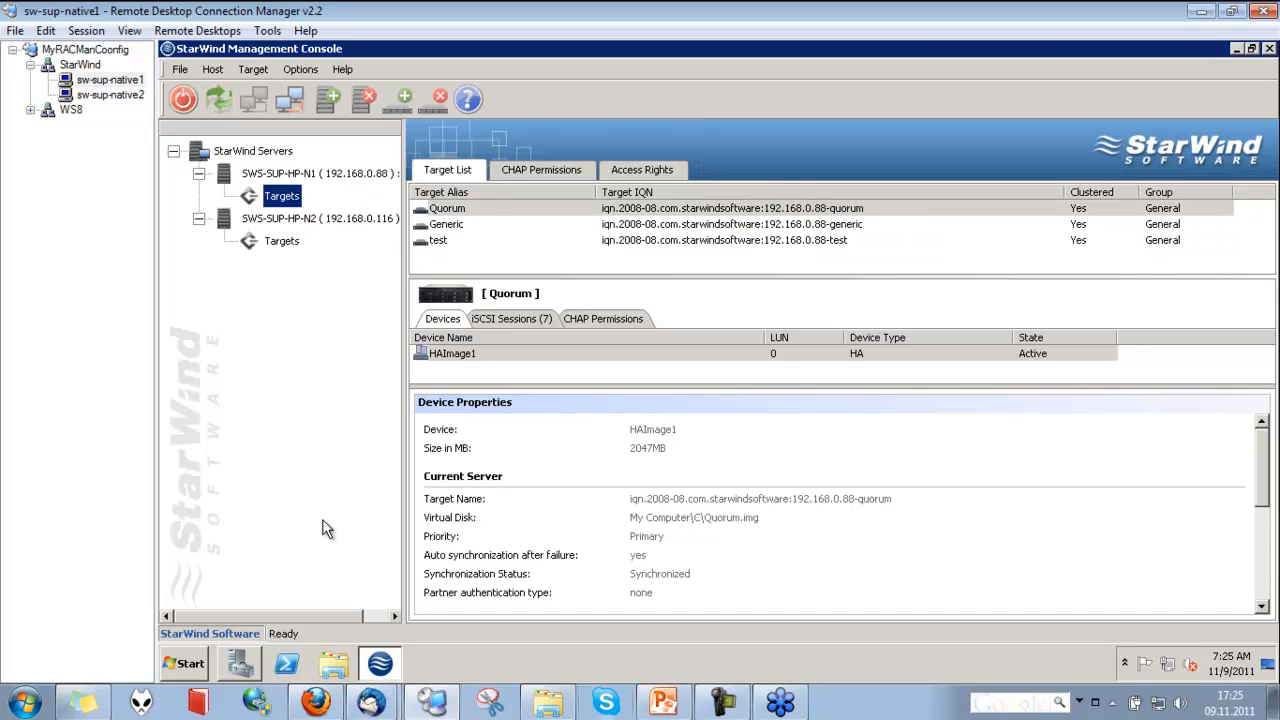
Switch to Server Manager and review the features installed on SWS-SUP-HP-N1
click(187, 664)
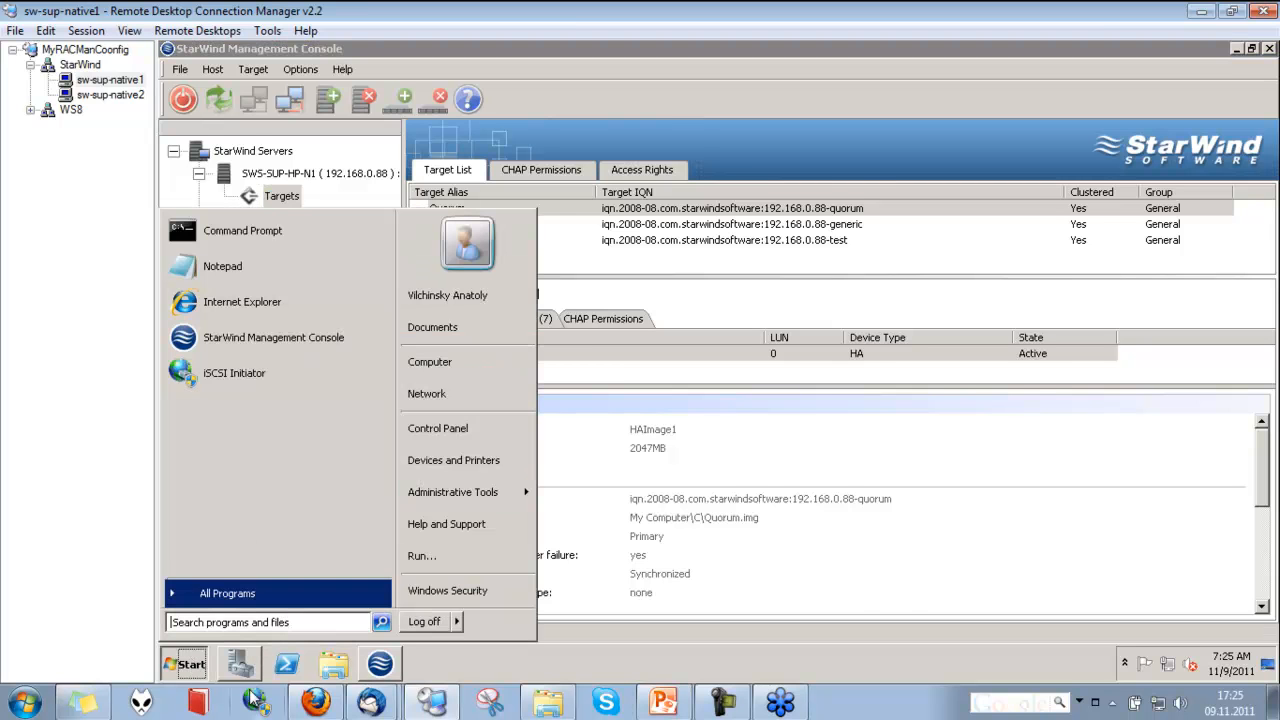
click(240, 664)
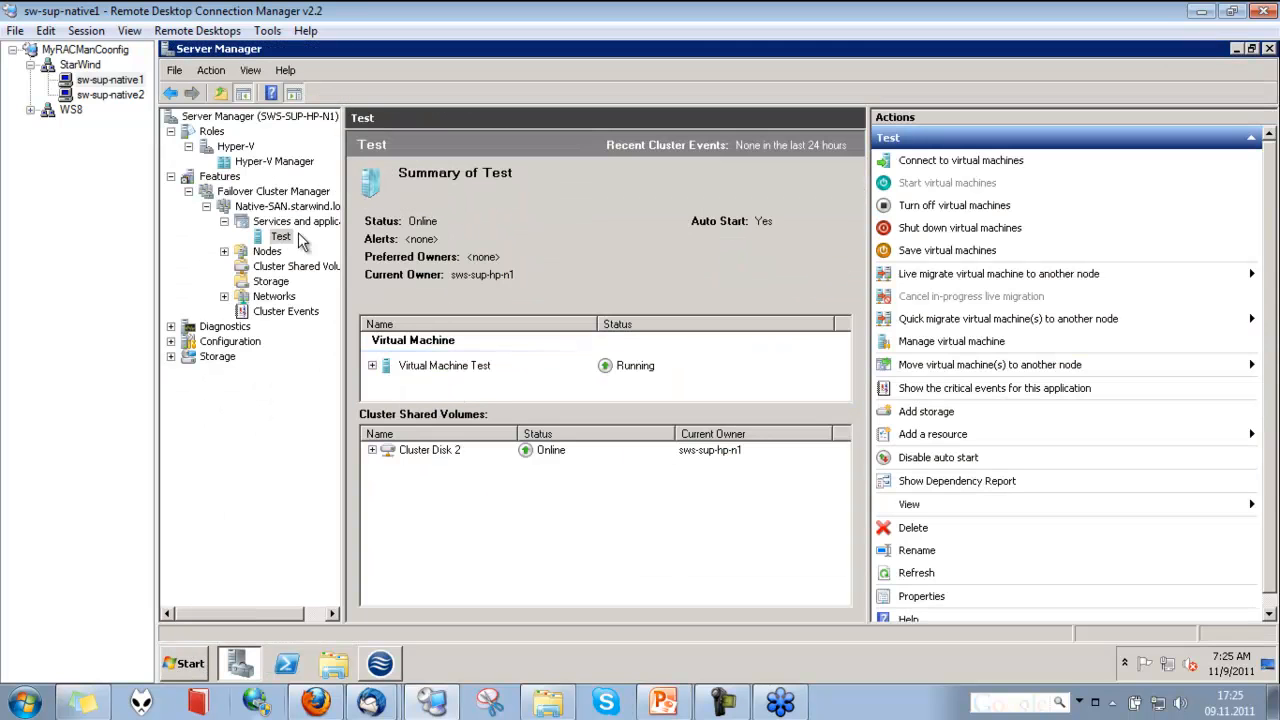
click(205, 176)
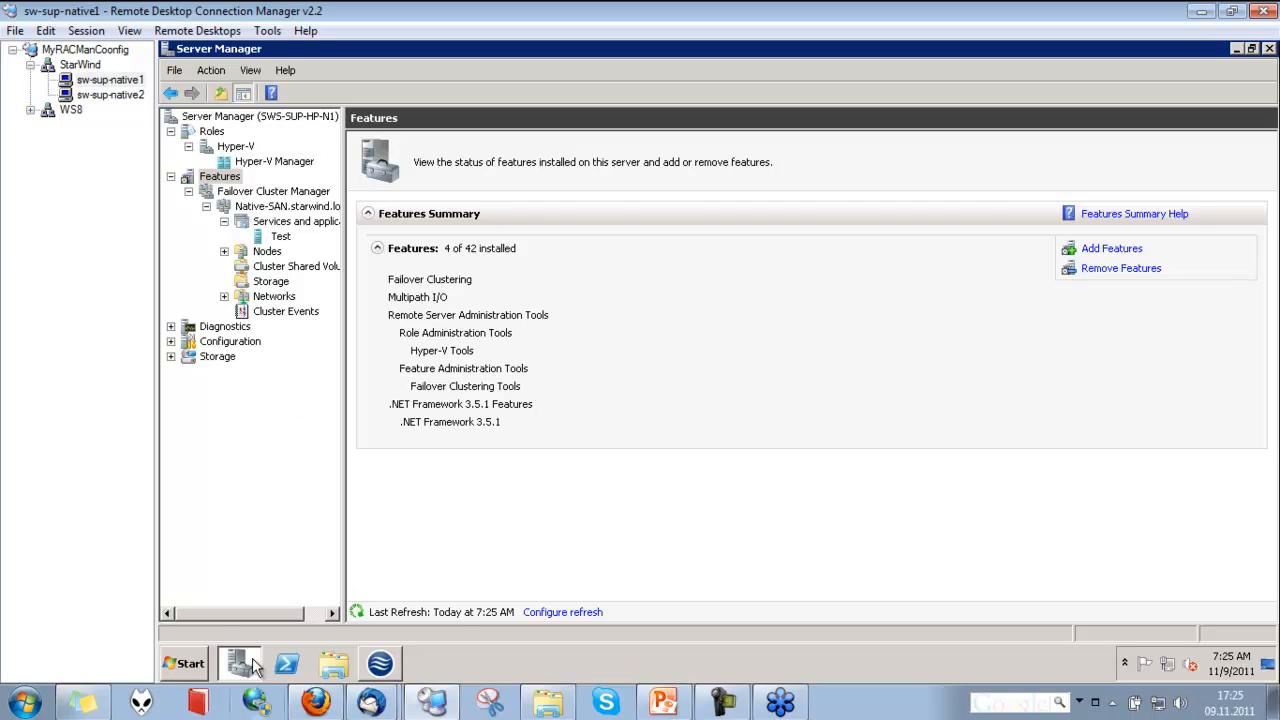
Open the iSCSI Initiator properties to examine the discovered targets, and move the window aside
click(203, 665)
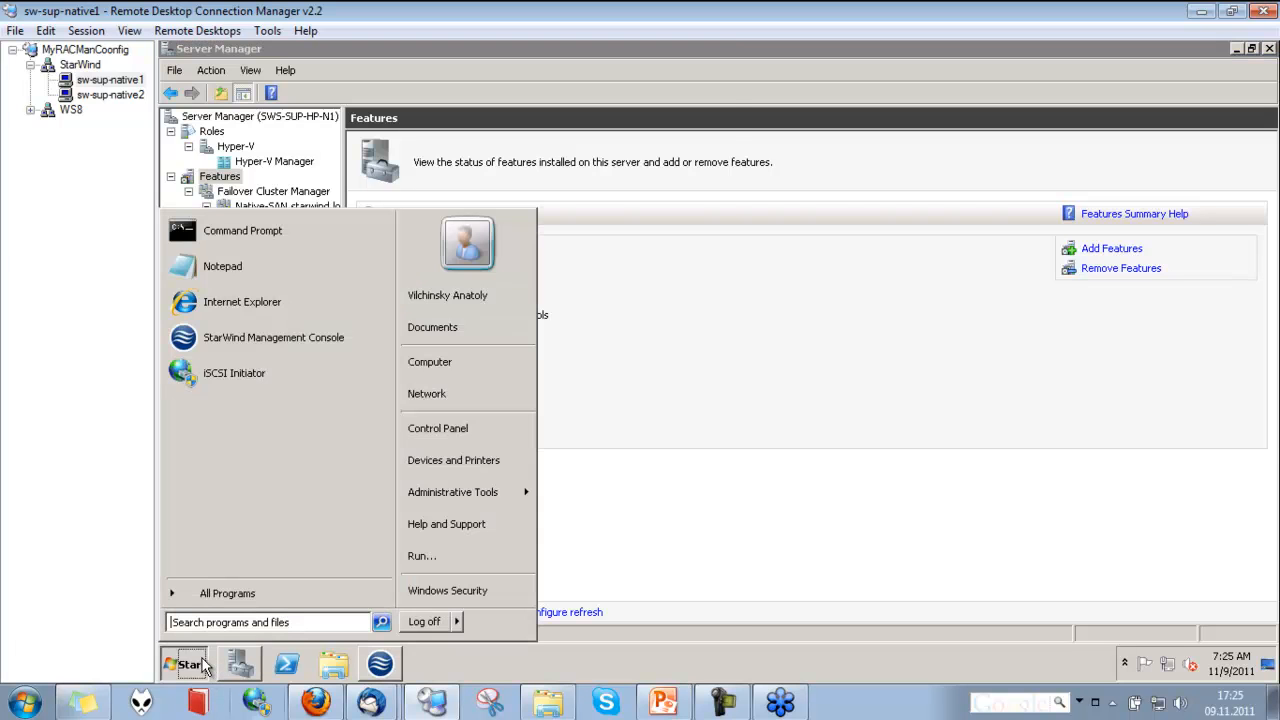
click(235, 372)
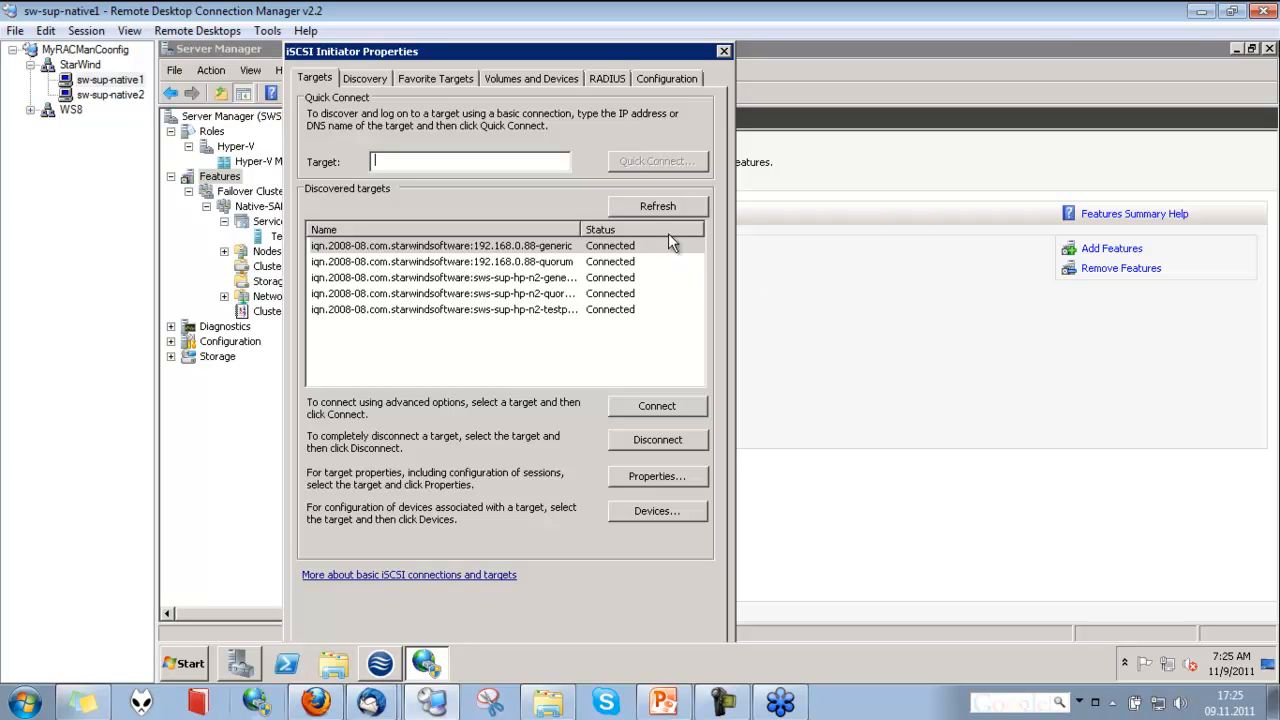
drag(654, 45, 971, 40)
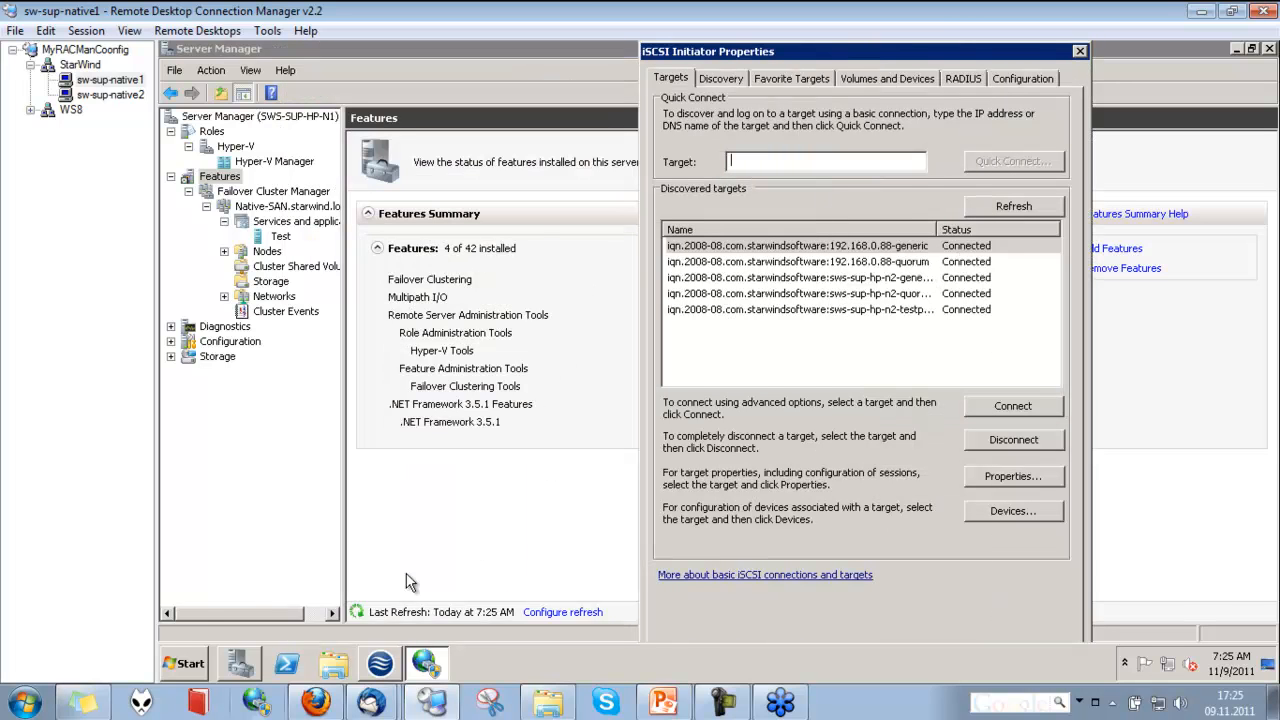
Open the MPIO properties from the administrative tools, review the supported devices and multi-path discovery, and close the dialog
key(super)
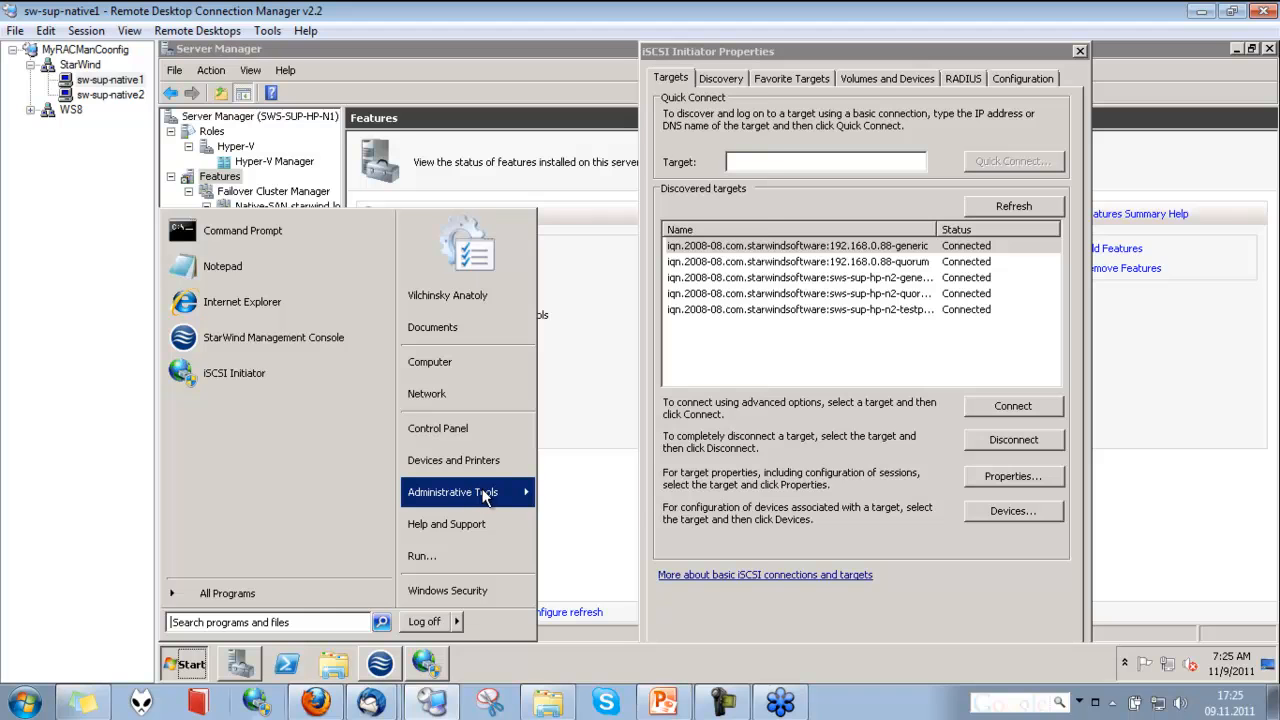
mouse_move(482, 491)
click(592, 278)
click(458, 442)
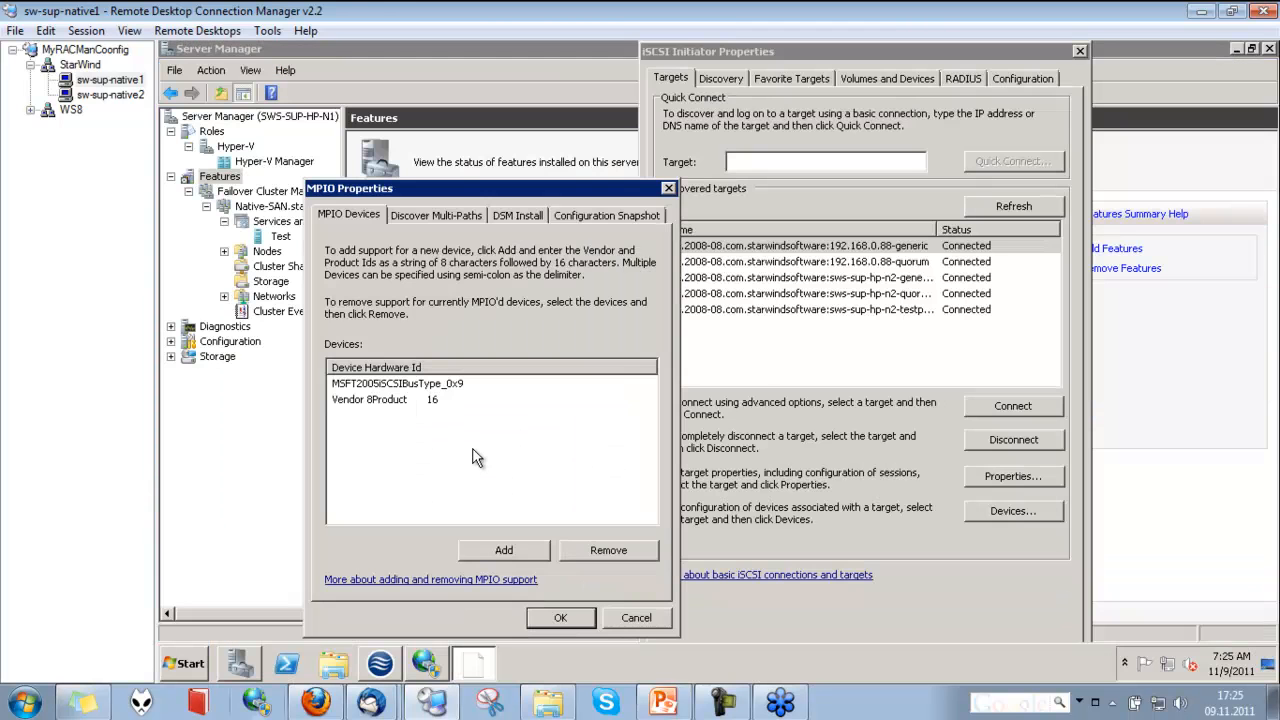
click(427, 216)
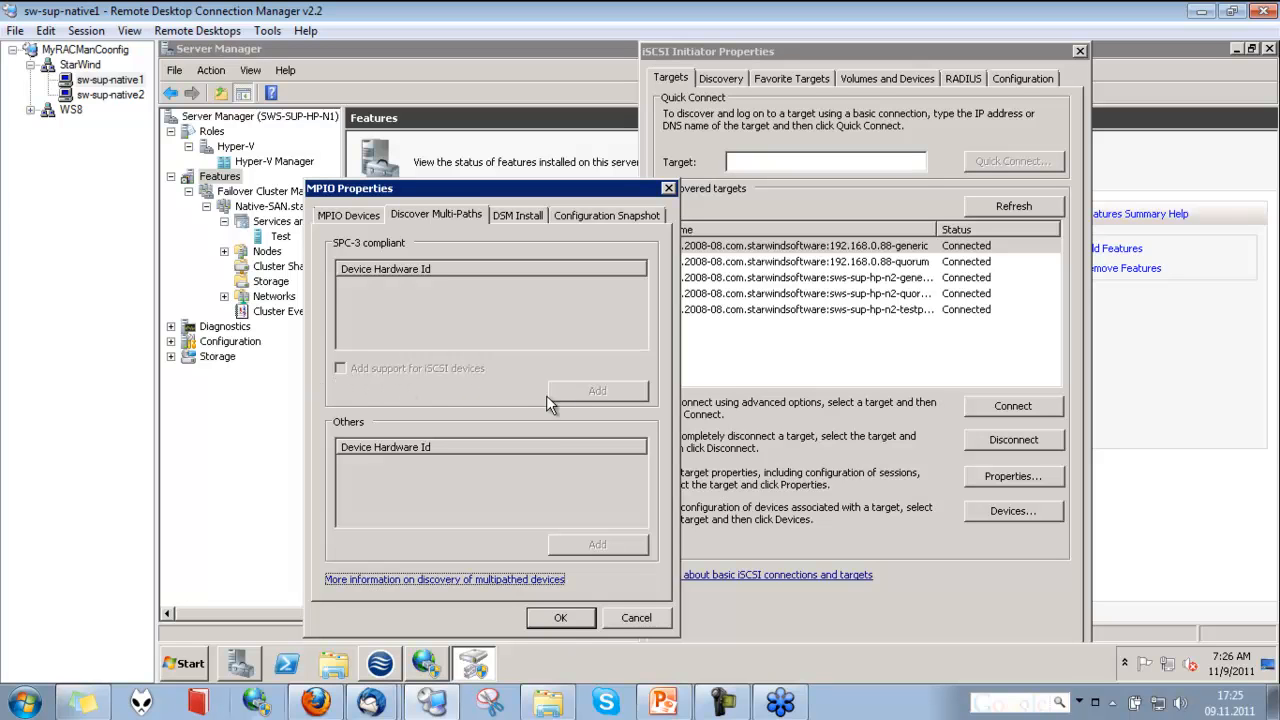
click(562, 618)
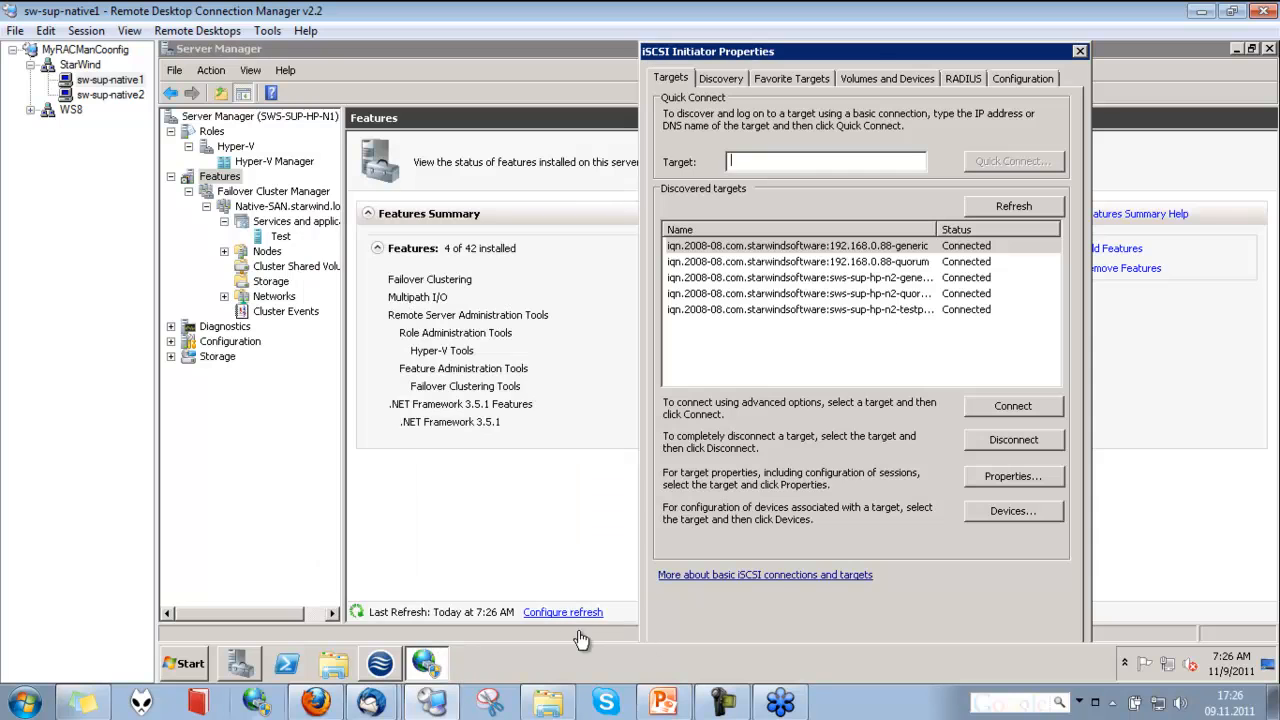
Return to Server Manager and open a connection to the clustered virtual machine Test under Services and applications
drag(871, 48, 789, 46)
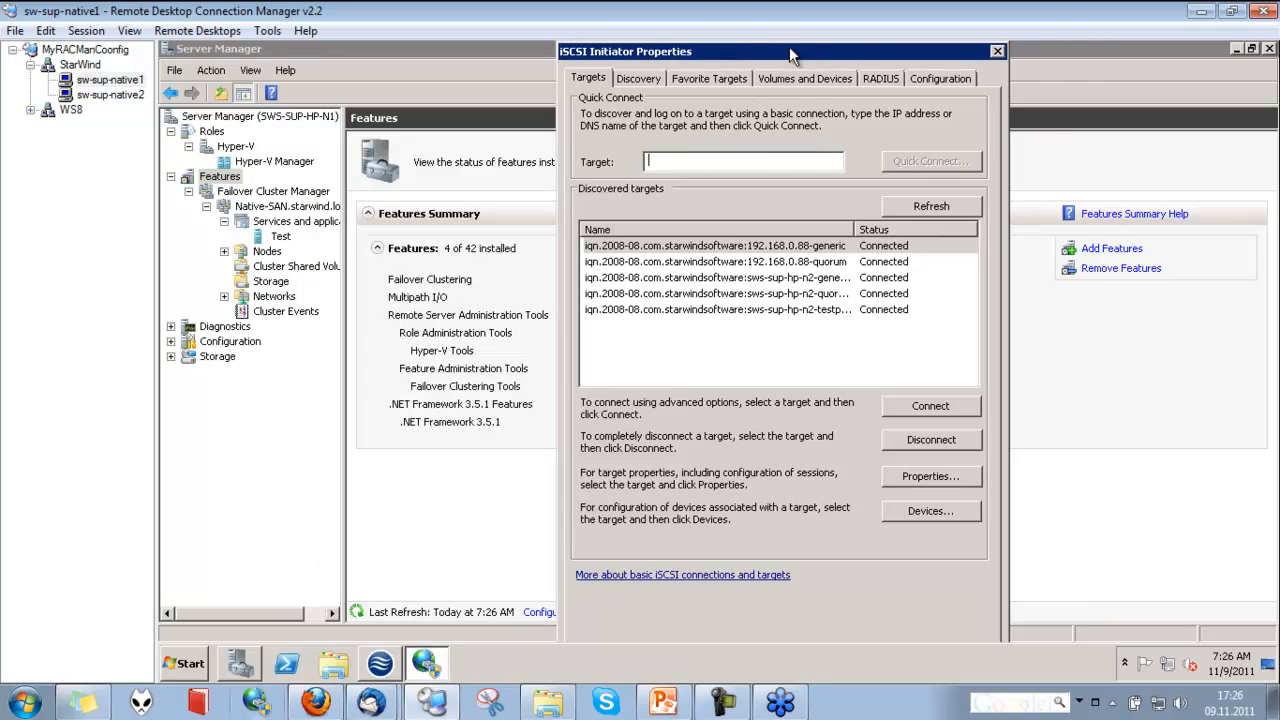
click(480, 72)
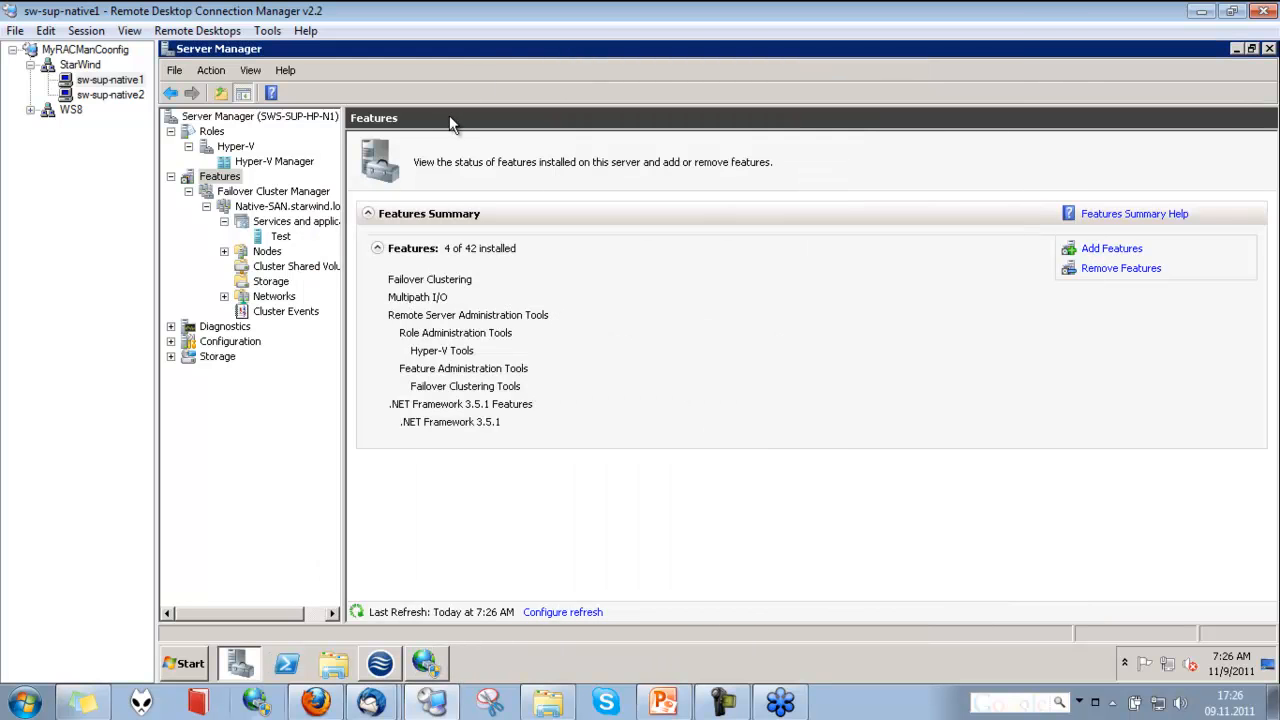
click(303, 222)
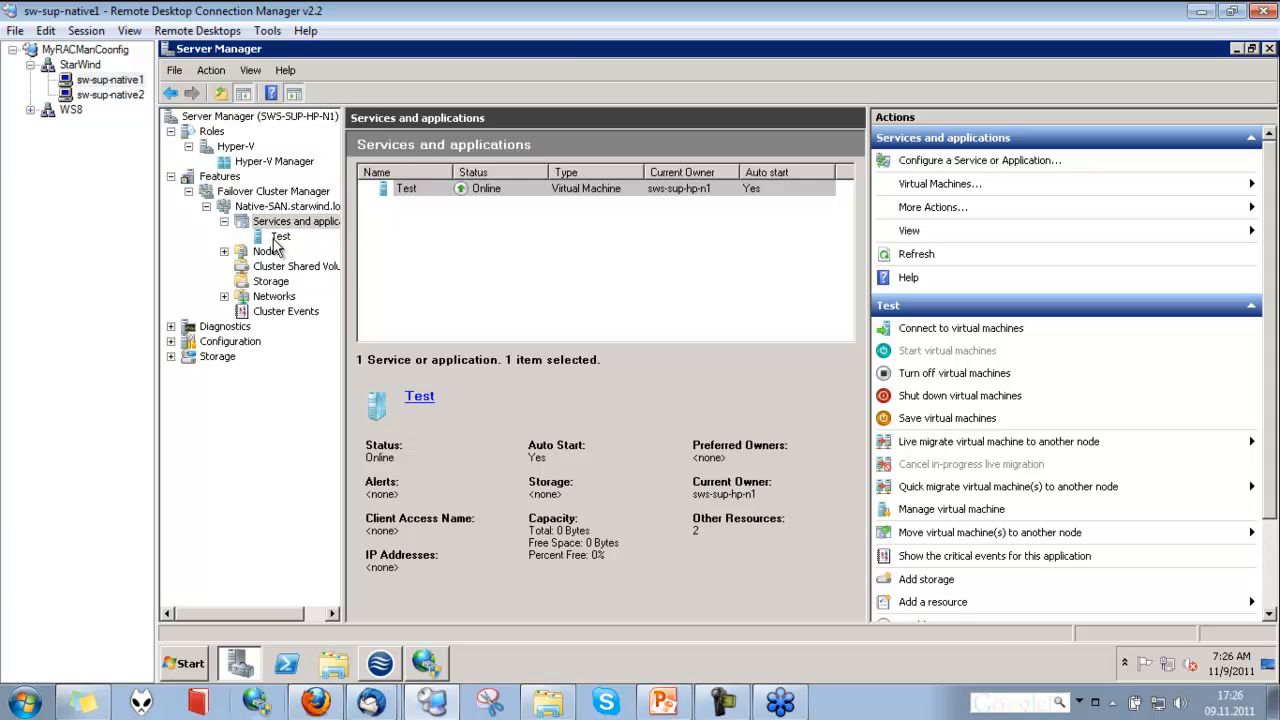
click(279, 237)
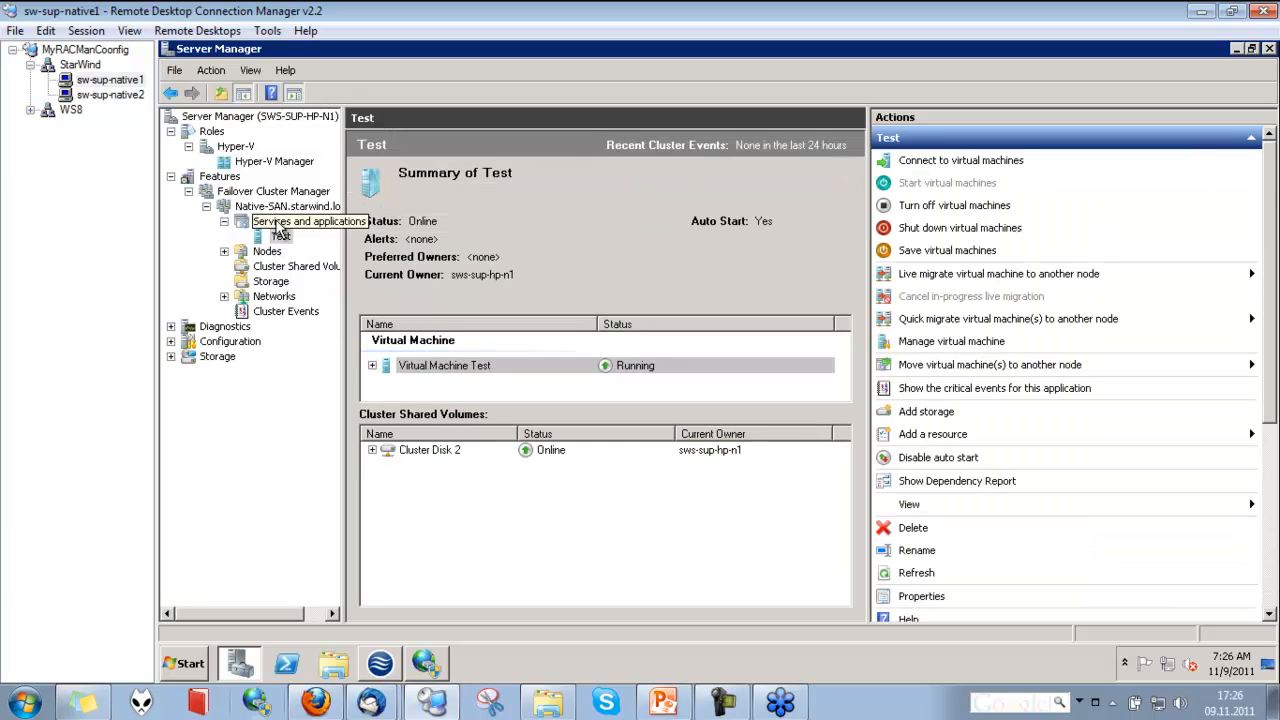
right_click(450, 364)
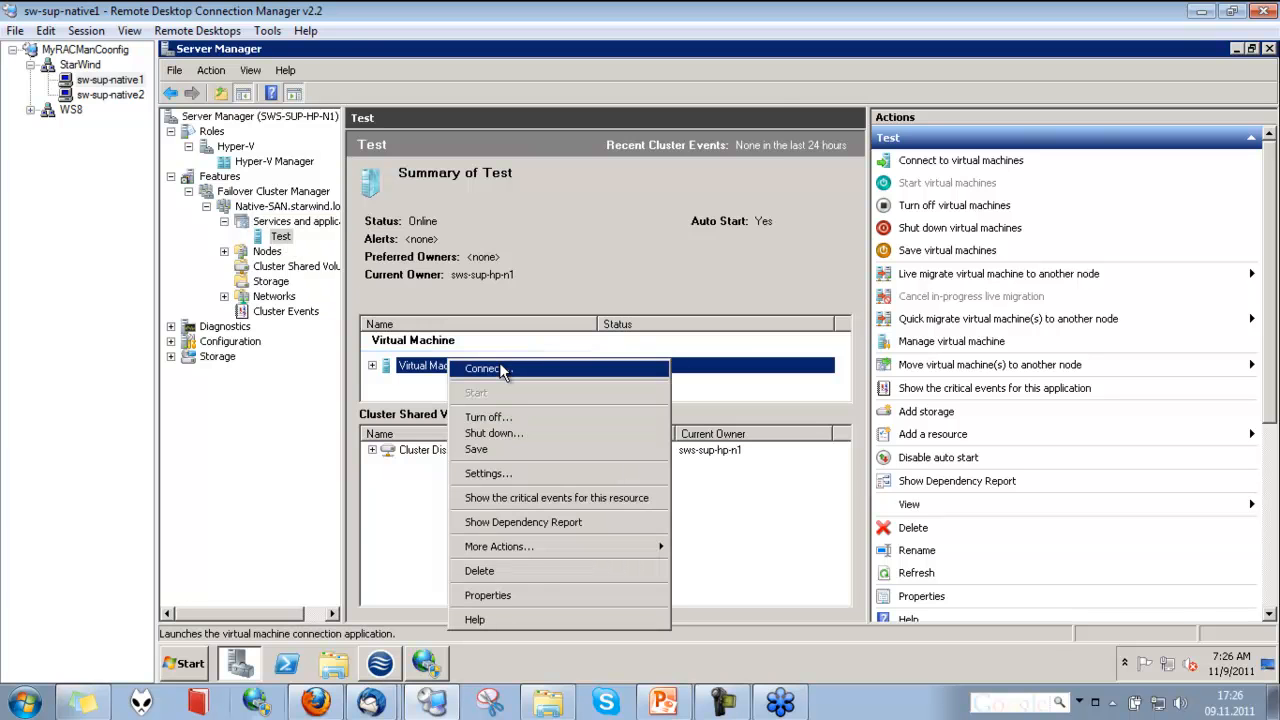
click(500, 368)
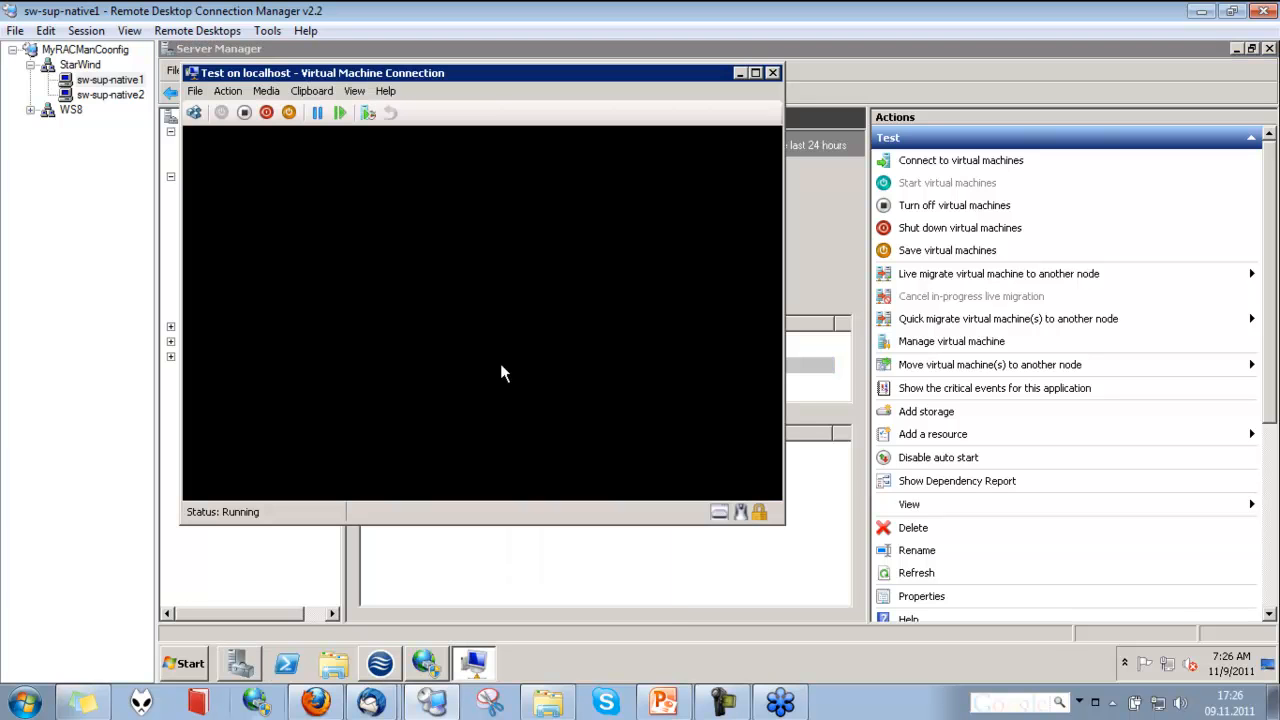
Reset the Test virtual machine, confirm the reset, and reposition its connection window
click(368, 112)
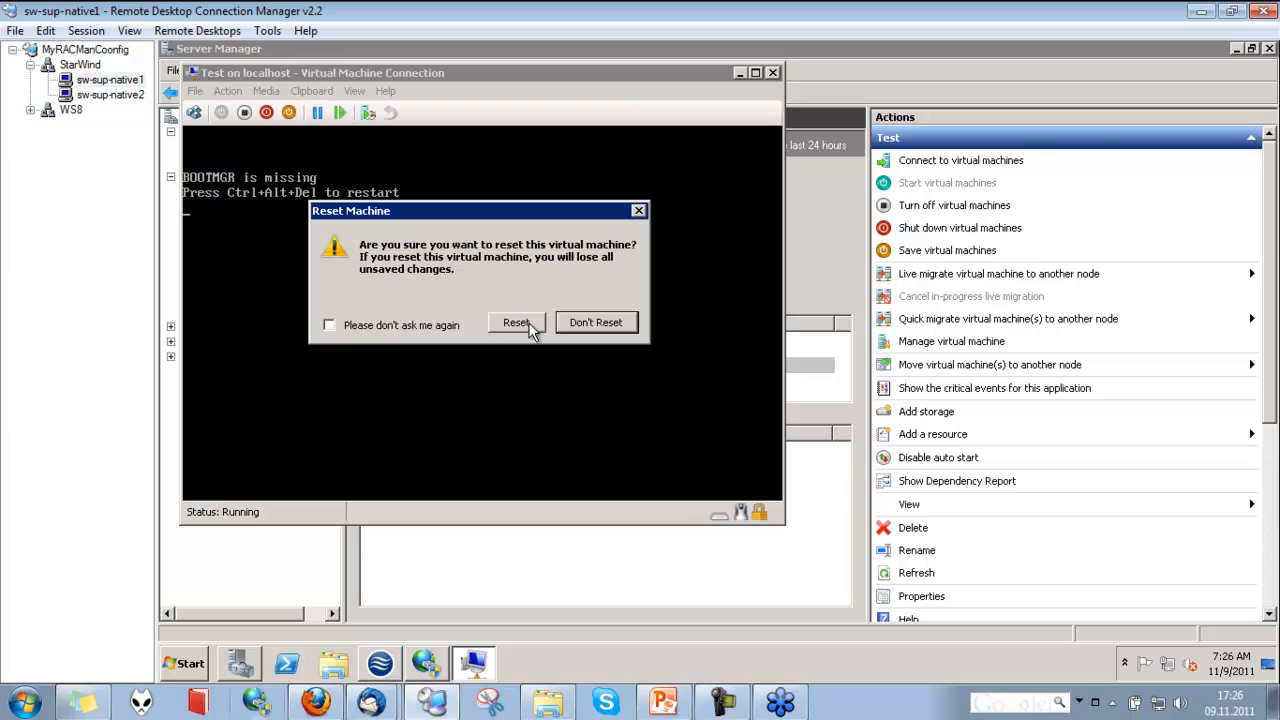
click(516, 325)
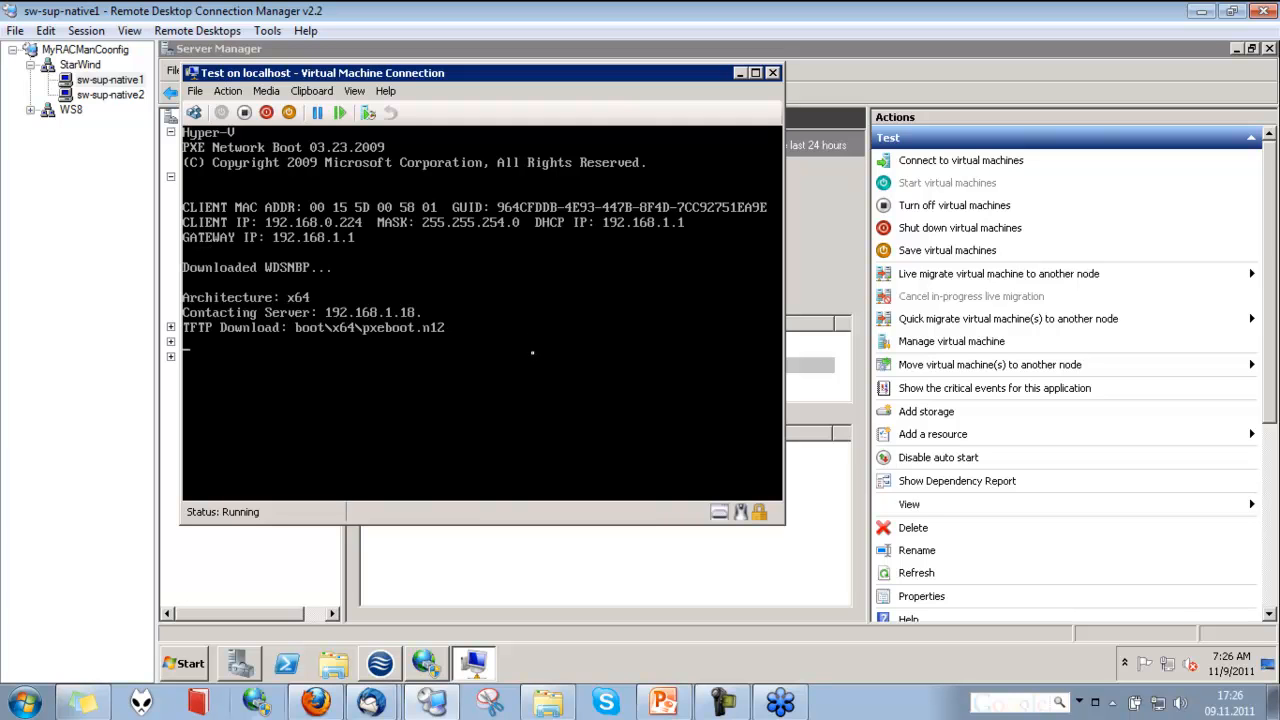
drag(457, 76, 592, 84)
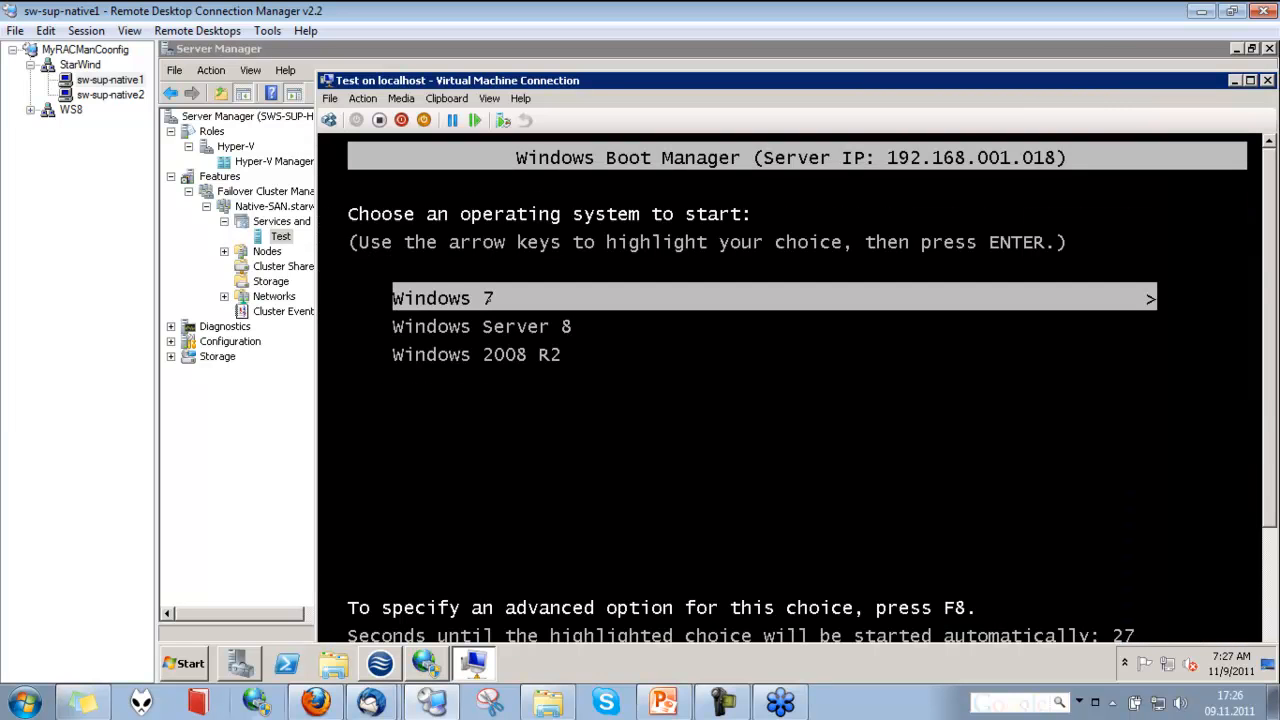
Start Windows 2008 R2 on the Test virtual machine from the network boot choices
key(Down)
key(Down)
key(Up)
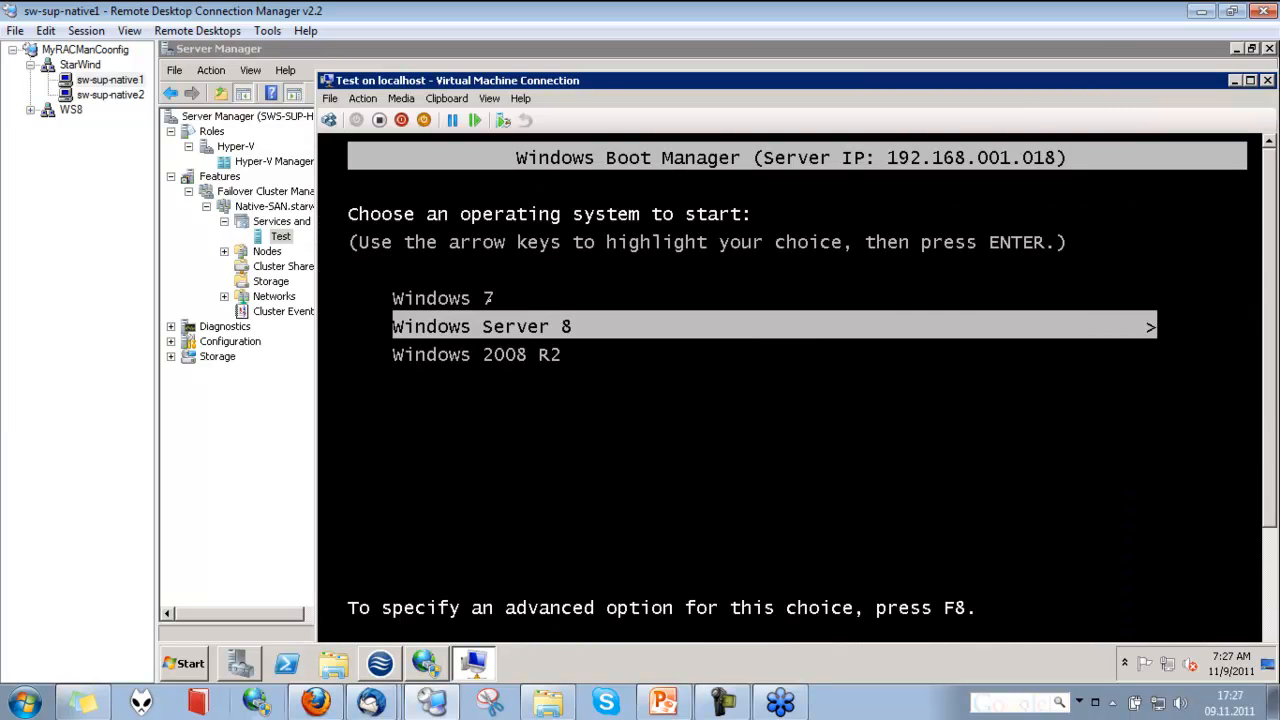
key(Down)
key(Up)
key(Down)
key(Return)
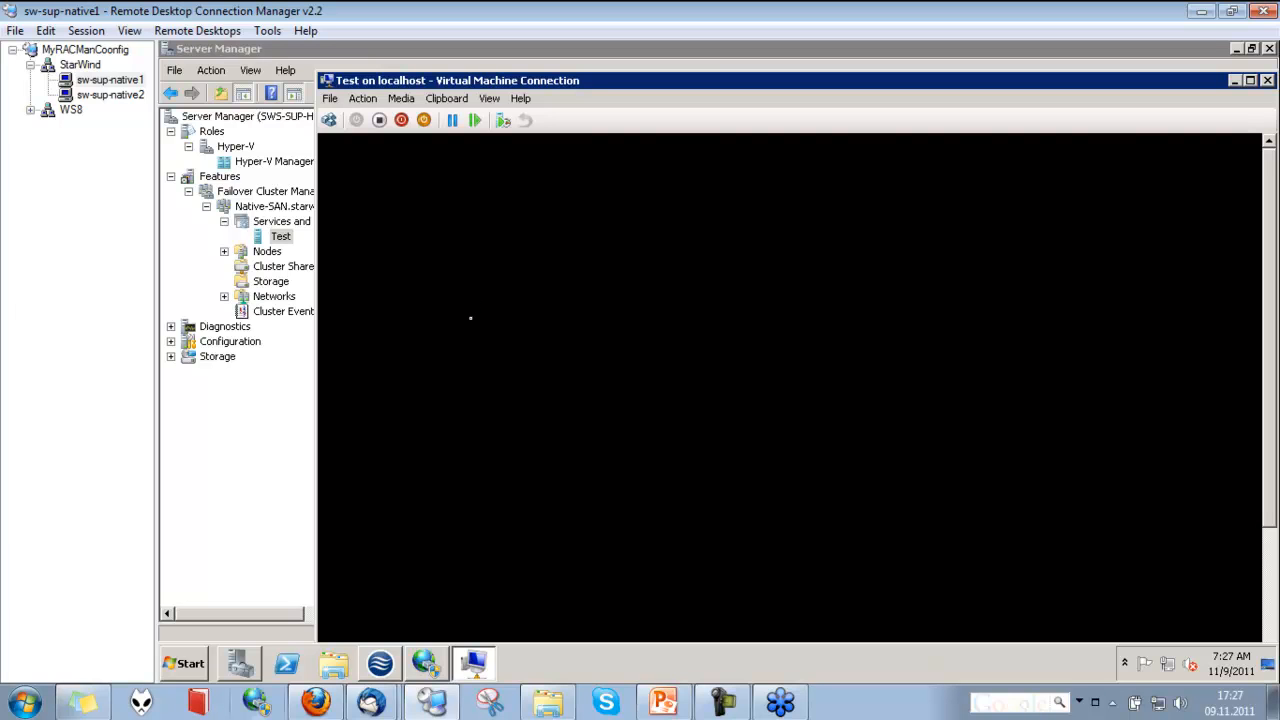
Switch to the sw-sup-native2 session and display the server's services in Server Manager
click(133, 97)
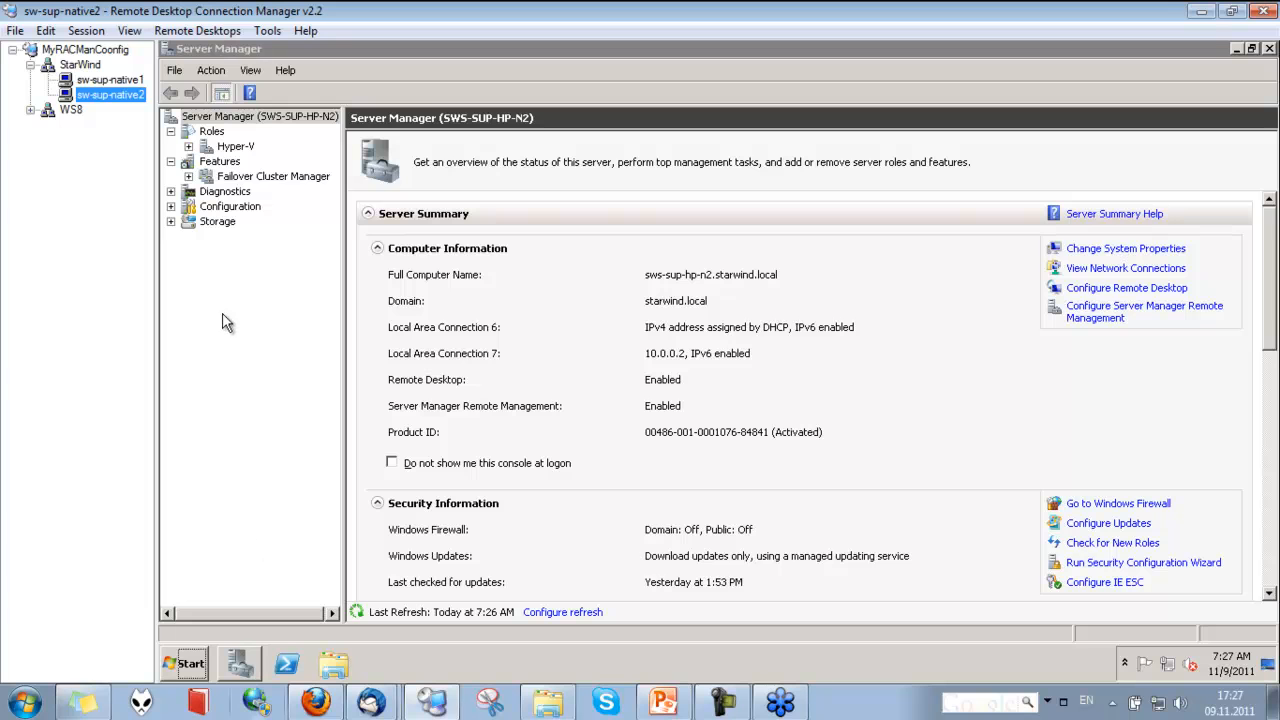
click(171, 206)
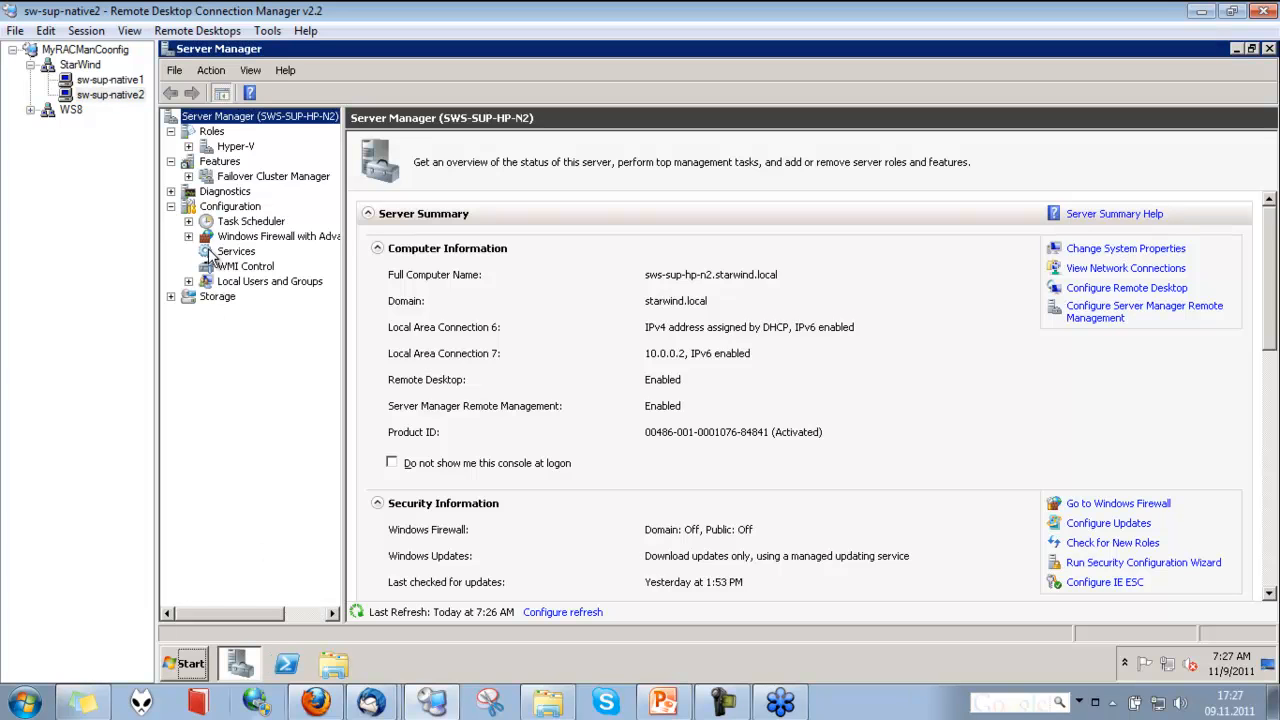
click(209, 254)
Find the StarWind Native SAN for Hyper-V service, issue its restart, and close the progress dialog
click(567, 350)
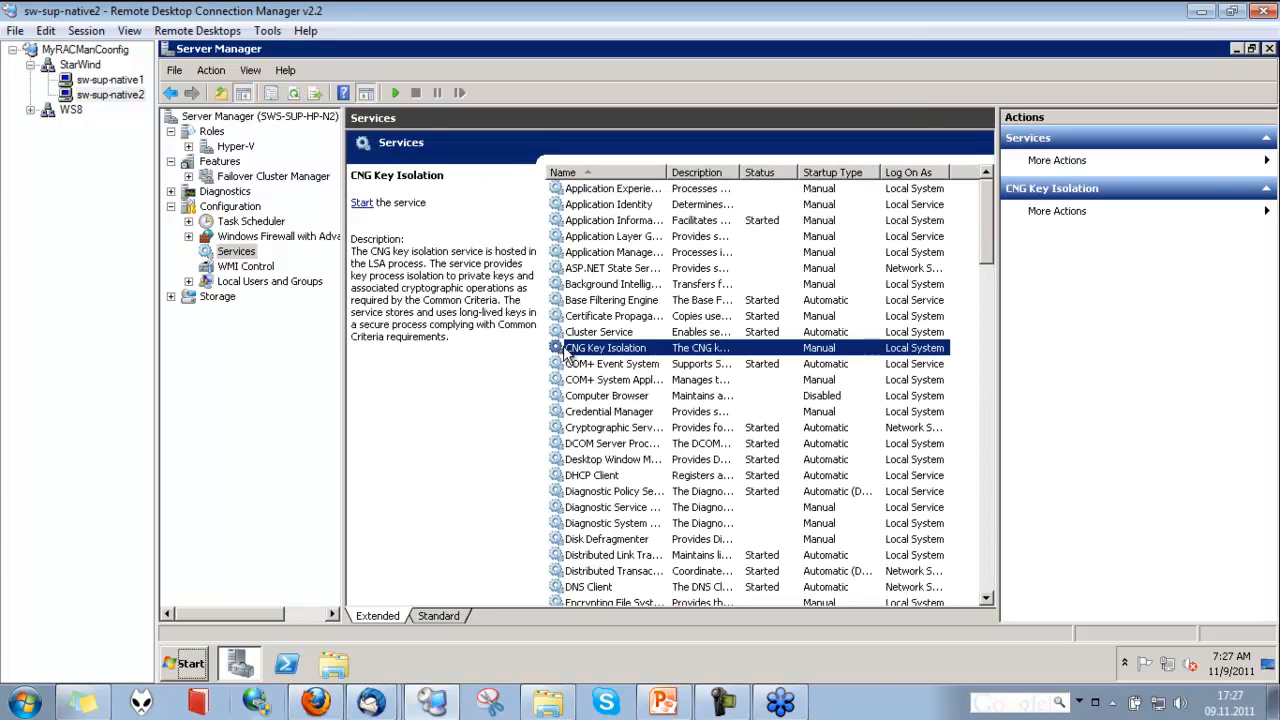
text(st)
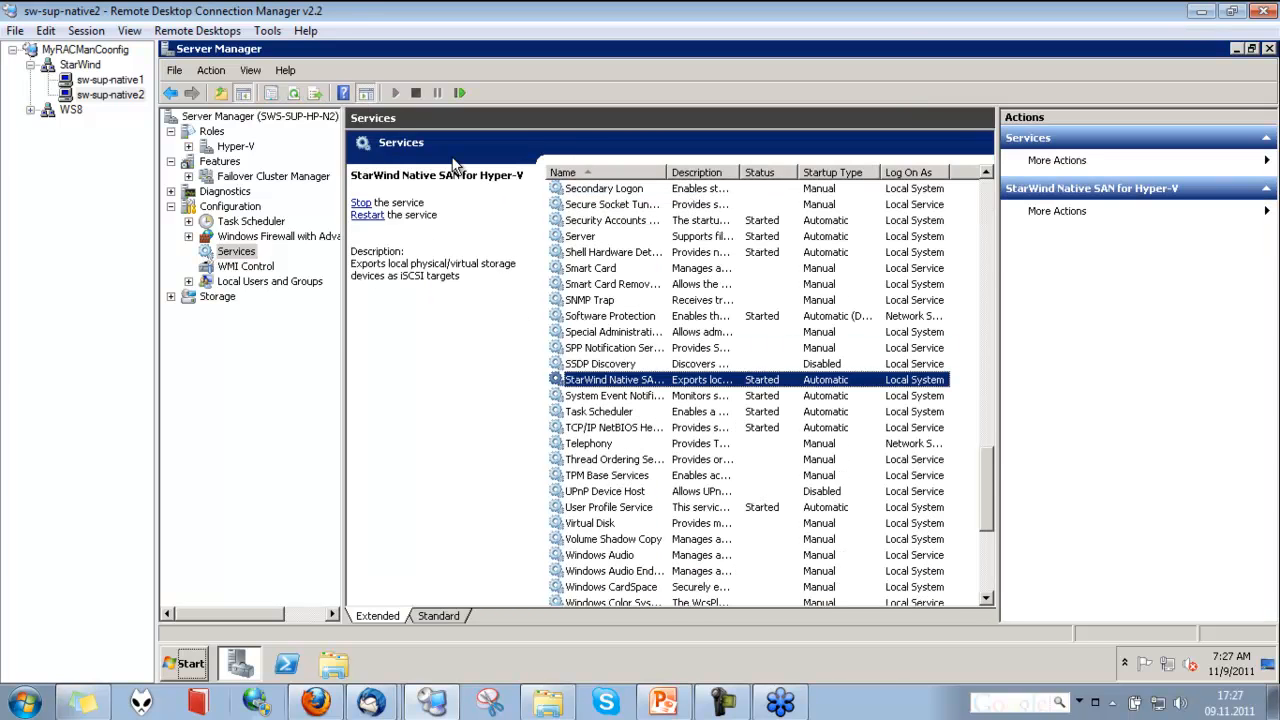
click(368, 215)
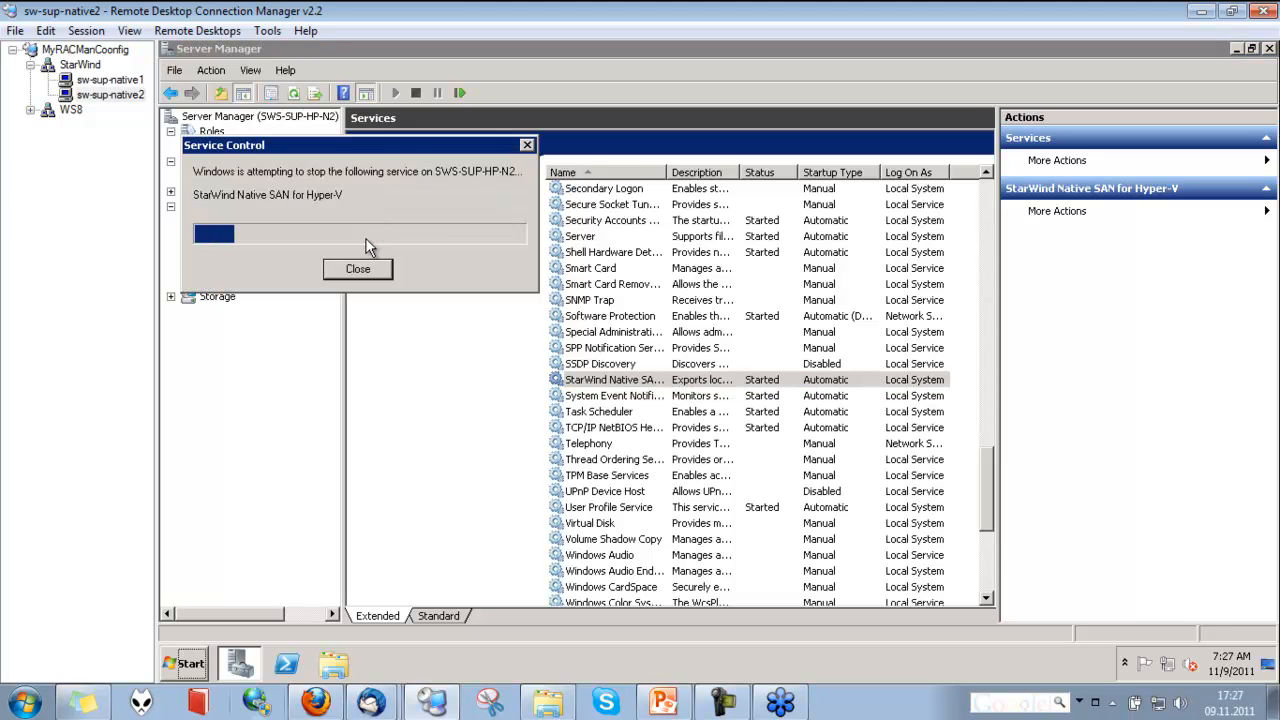
click(368, 270)
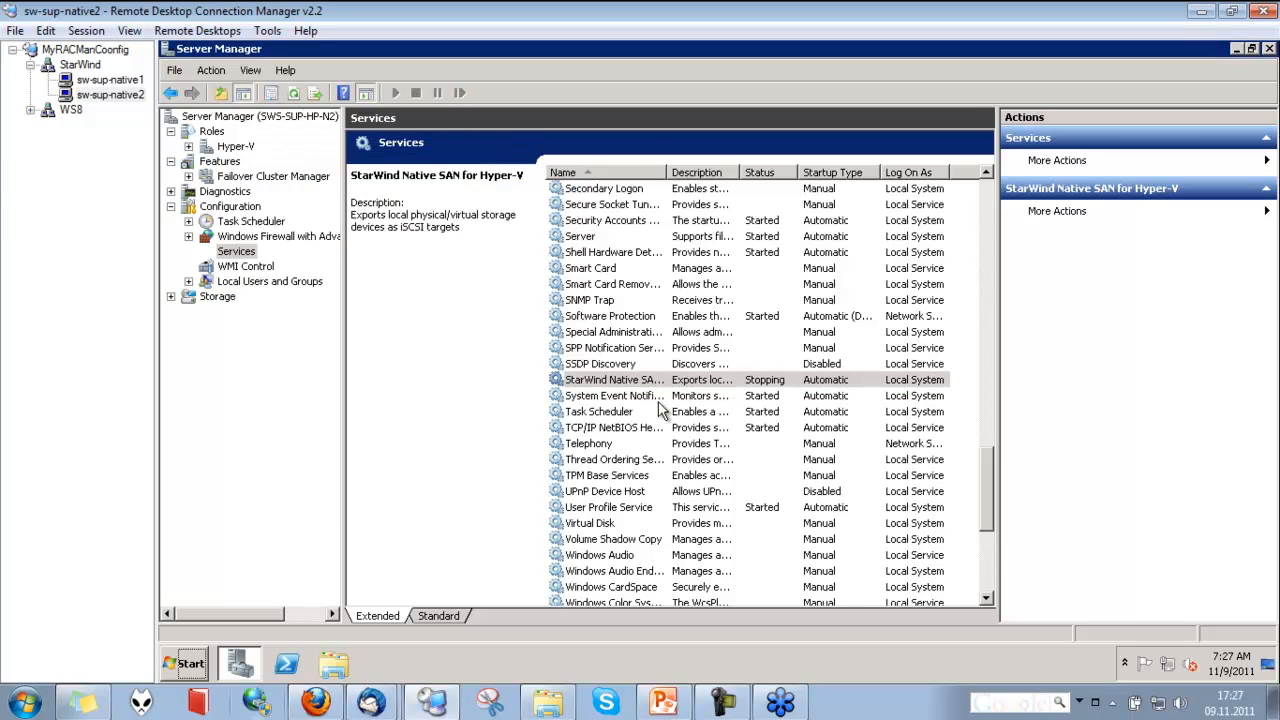
Switch to the sw-sup-native1 session, bring up the StarWind Management Console with SWS-SUP-HP-N2 selected, and dismiss the connection error
click(710, 388)
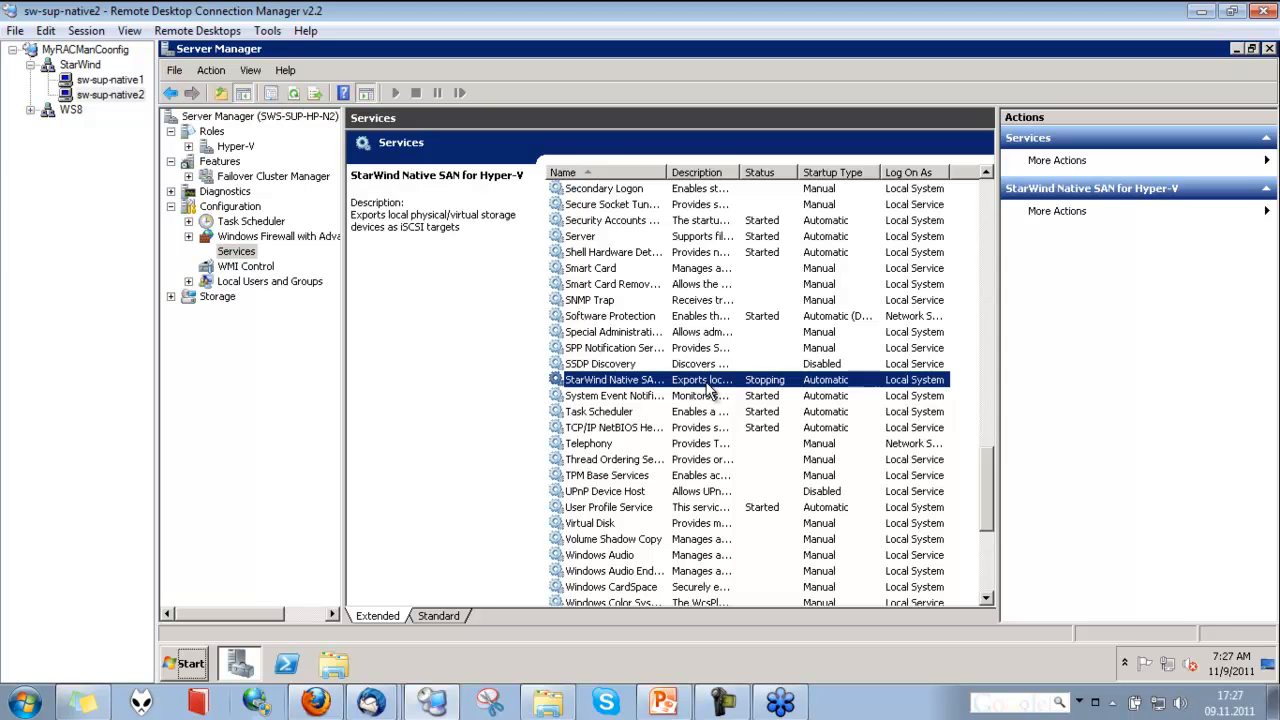
click(110, 80)
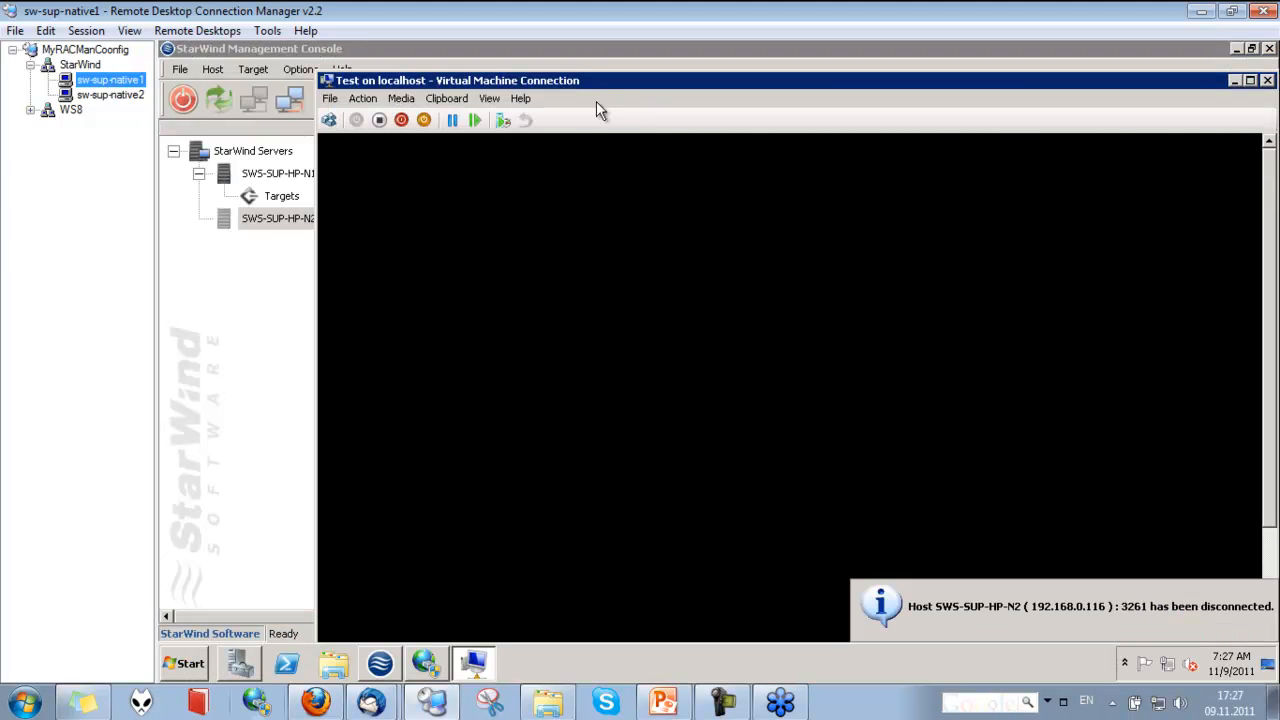
click(268, 225)
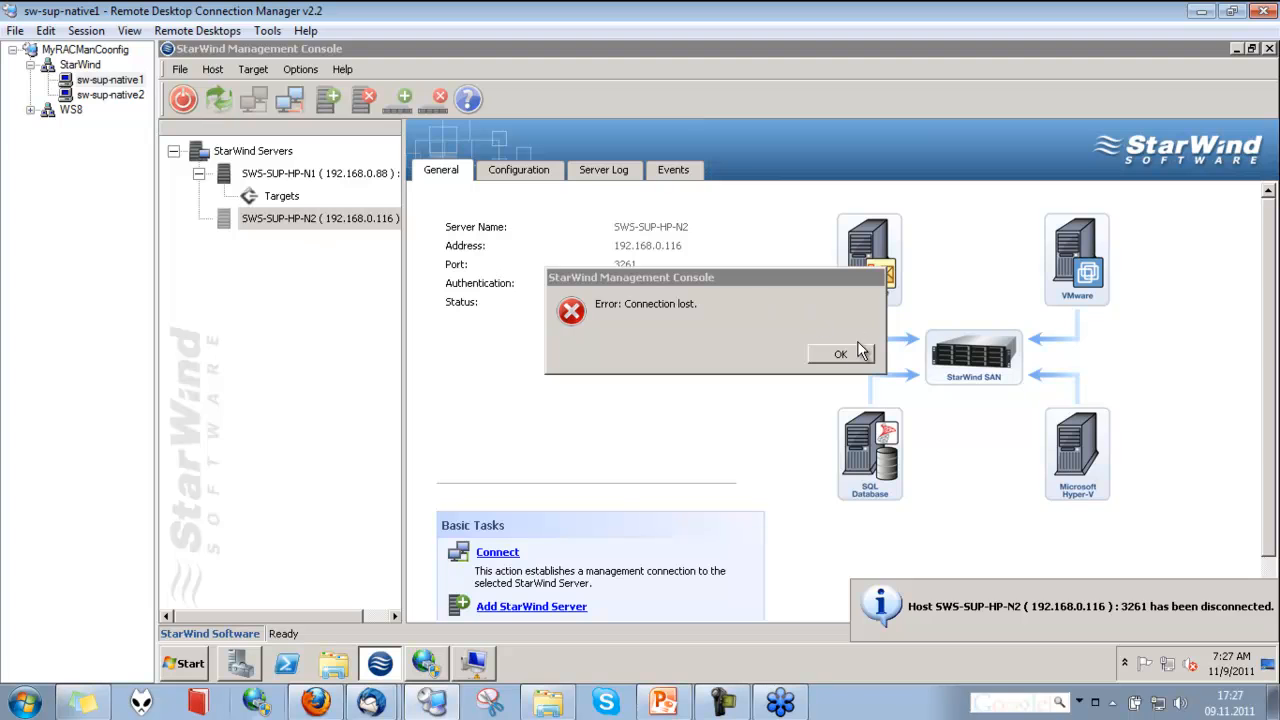
click(852, 354)
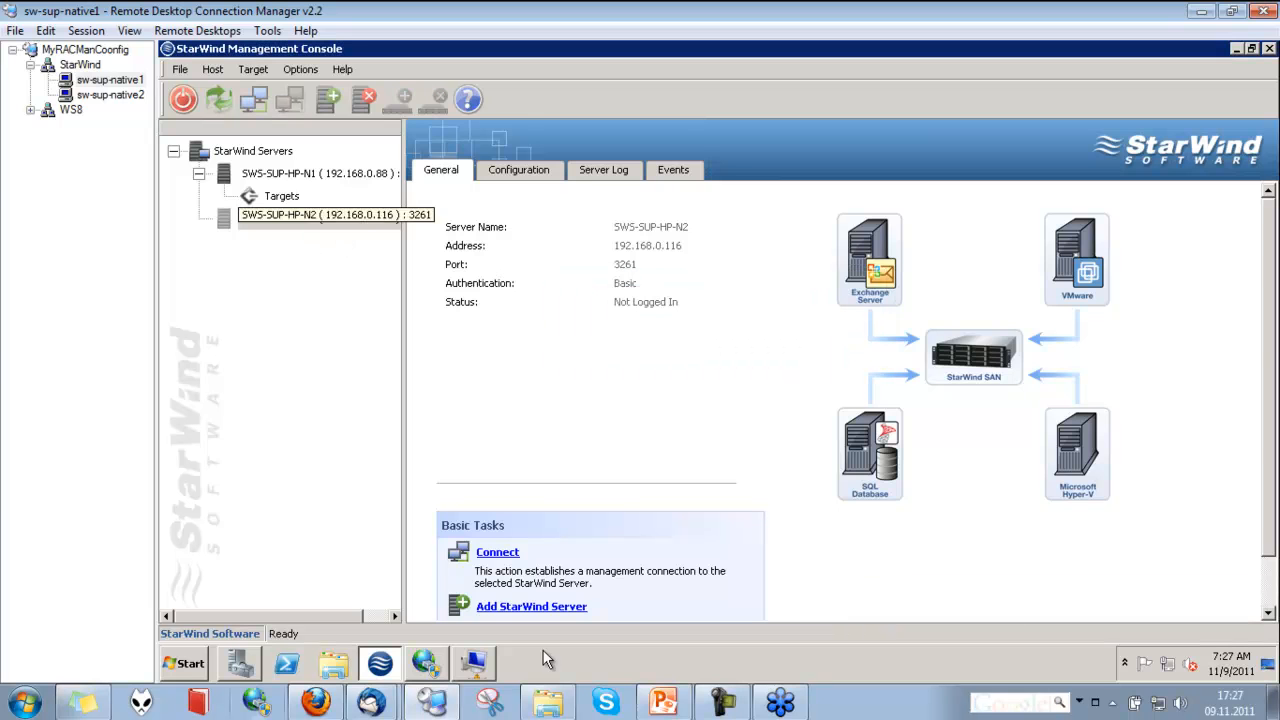
Return to the Test virtual machine connection, reposition its window, and reset the machine, confirming the reset
click(474, 663)
drag(618, 88, 550, 60)
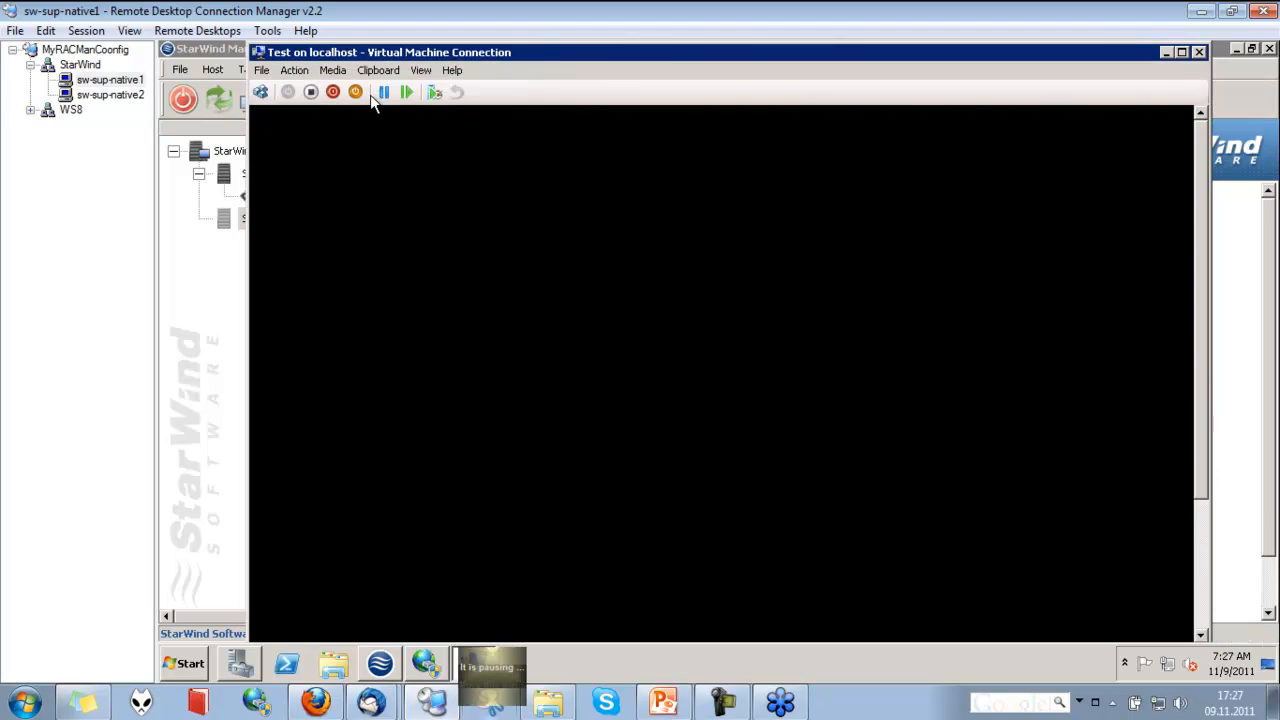
click(406, 92)
click(782, 386)
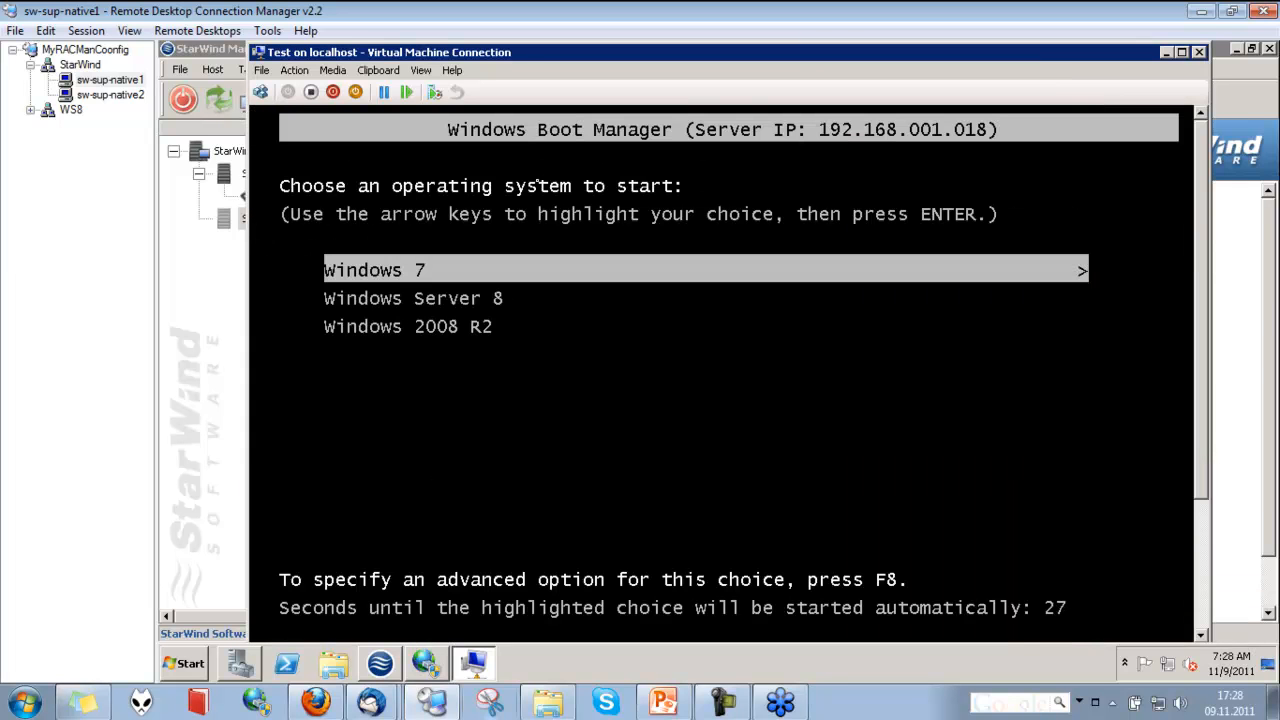
Start Windows Server 8 on the Test virtual machine from the Windows Boot Manager choices
click(844, 462)
click(851, 403)
key(Down)
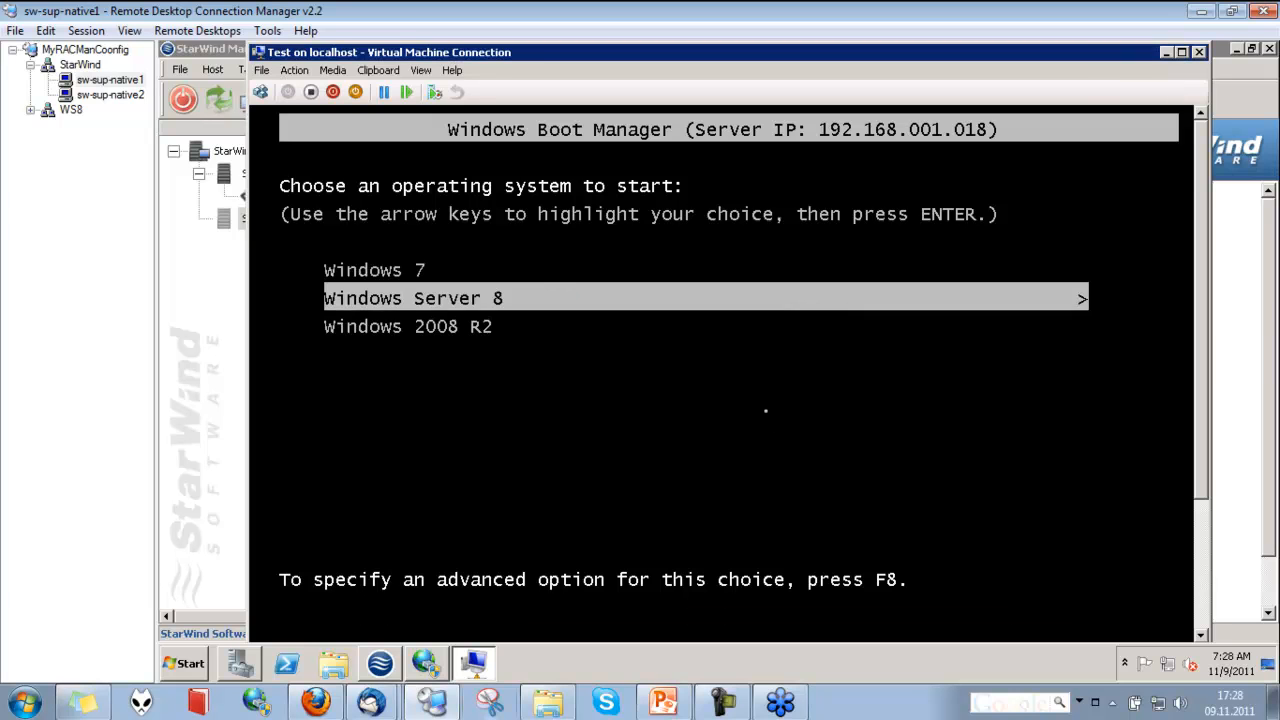
key(Return)
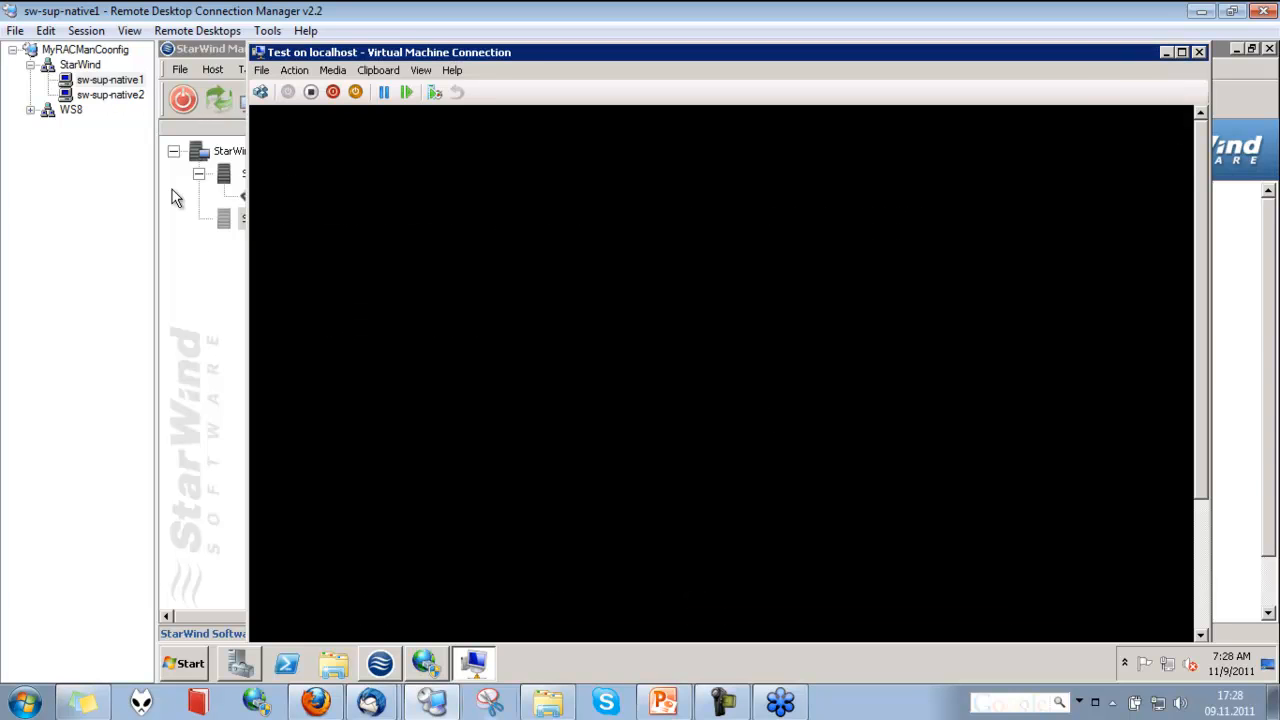
Minimize the remote desktop manager and start the PowerPoint slide show of How to Build Low-Cost SAN.pptx from the first slide
click(209, 290)
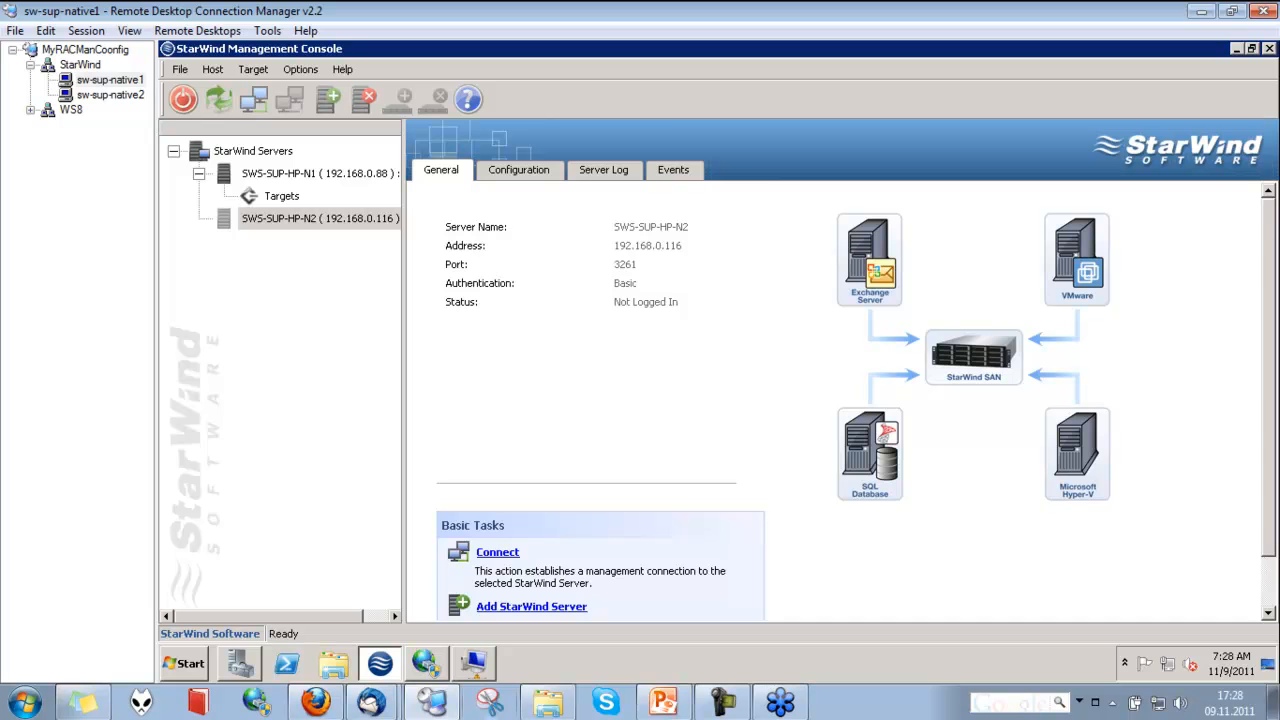
click(1202, 11)
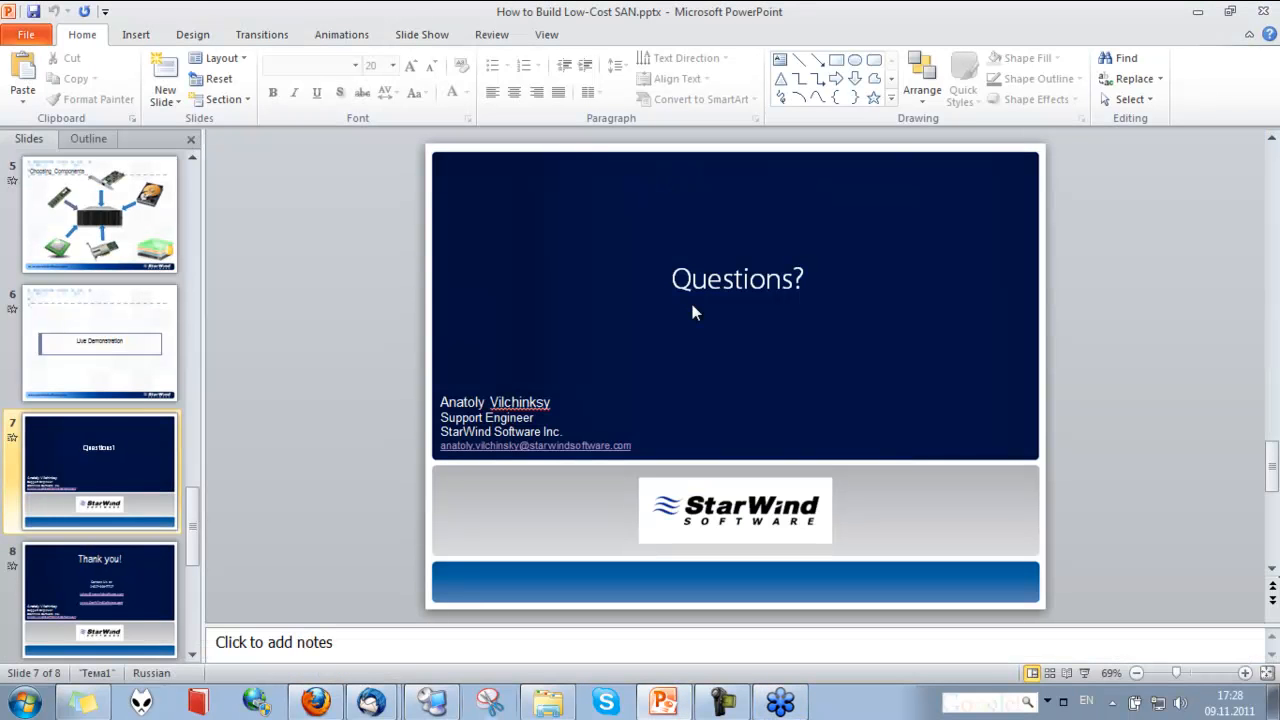
key(F5)
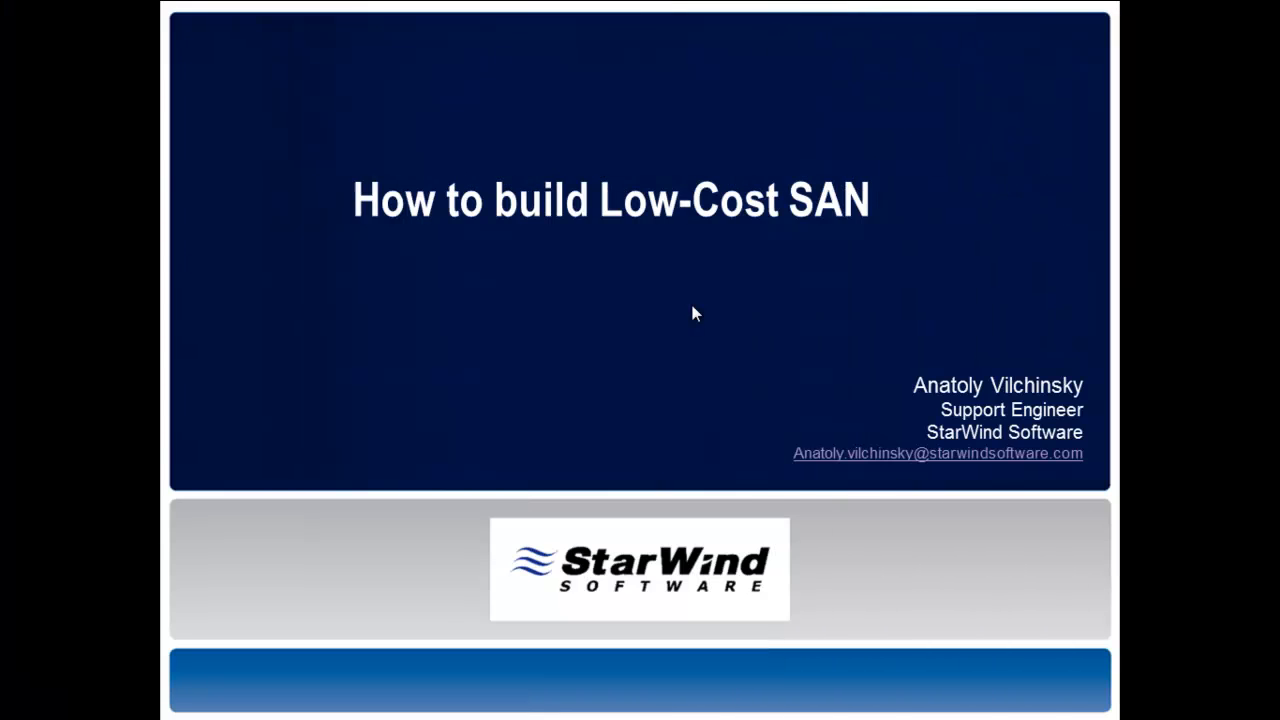
Advance the slide show past the Choosing Components and Live Demonstration slides to the Questions? slide
click(696, 313)
click(696, 313)
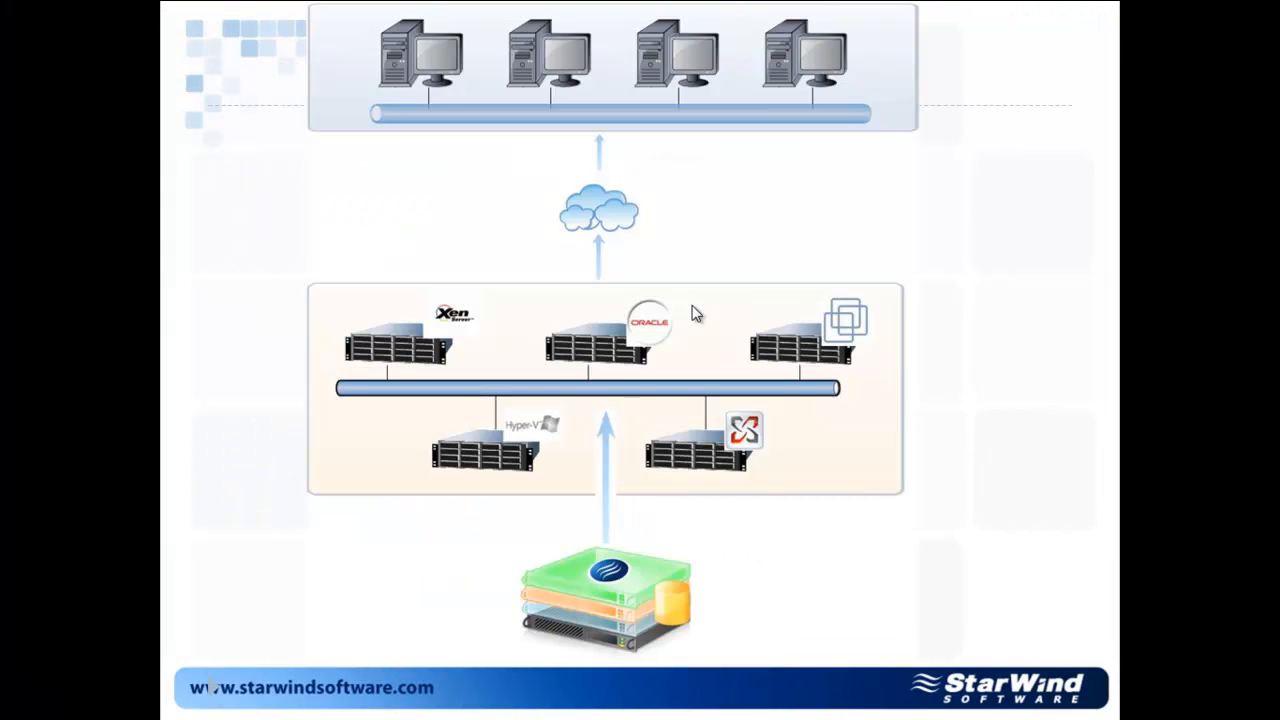
click(696, 313)
click(696, 313)
click(696, 313)
click(696, 313)
click(694, 311)
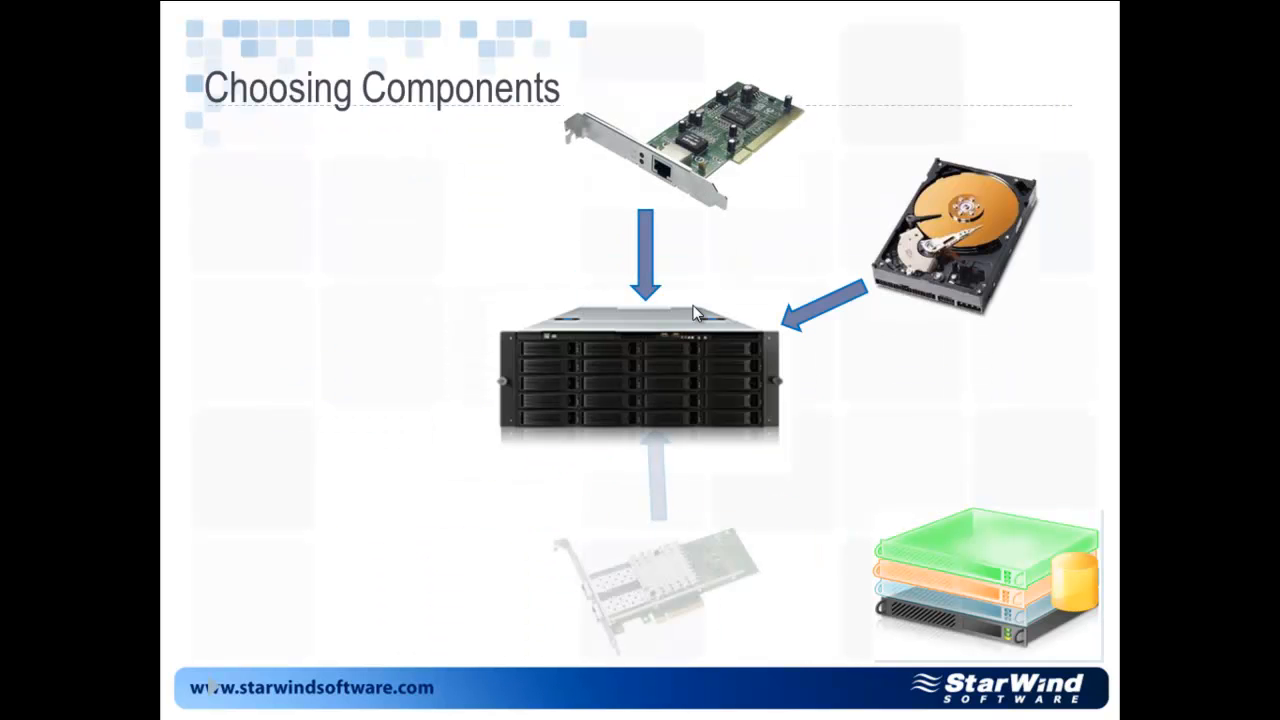
click(696, 313)
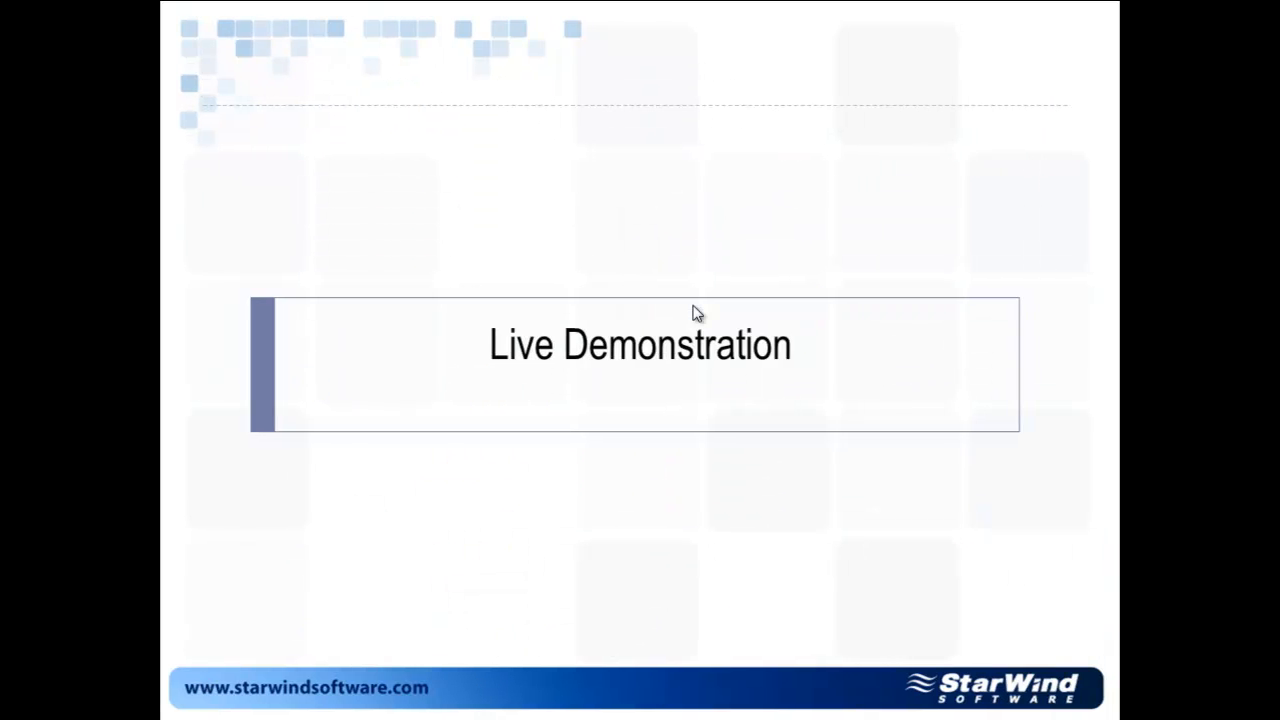
click(696, 313)
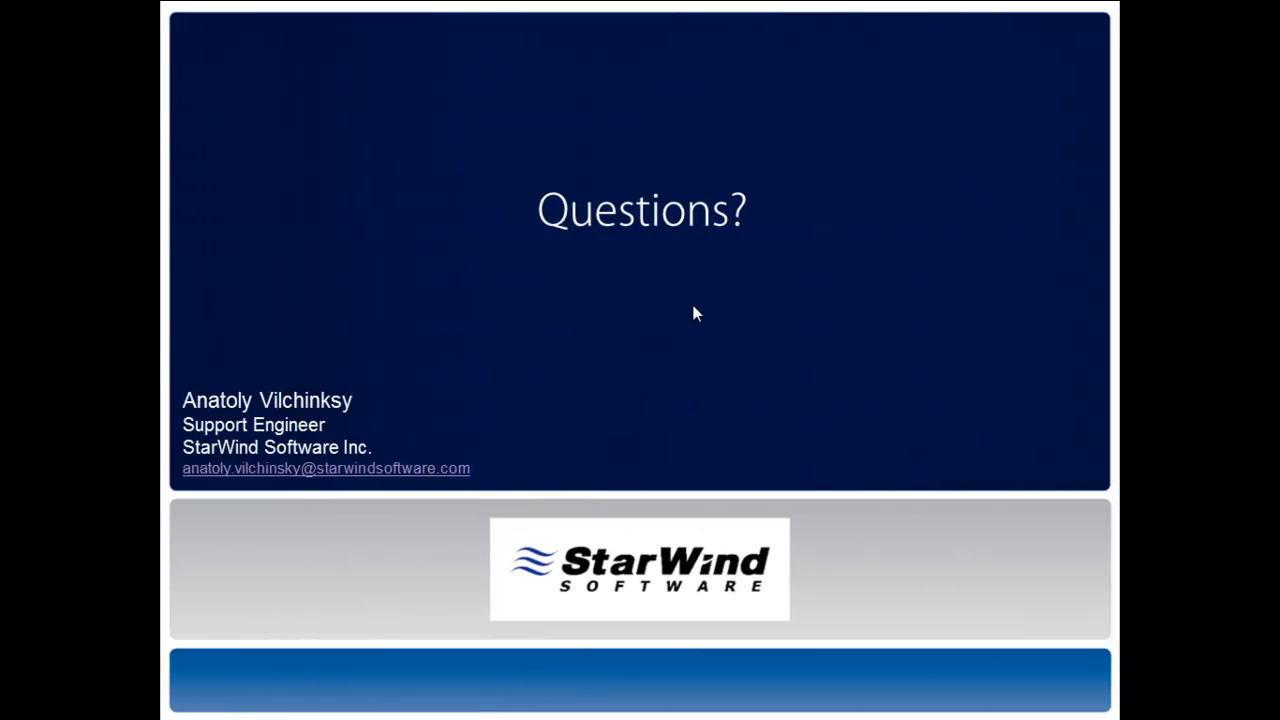